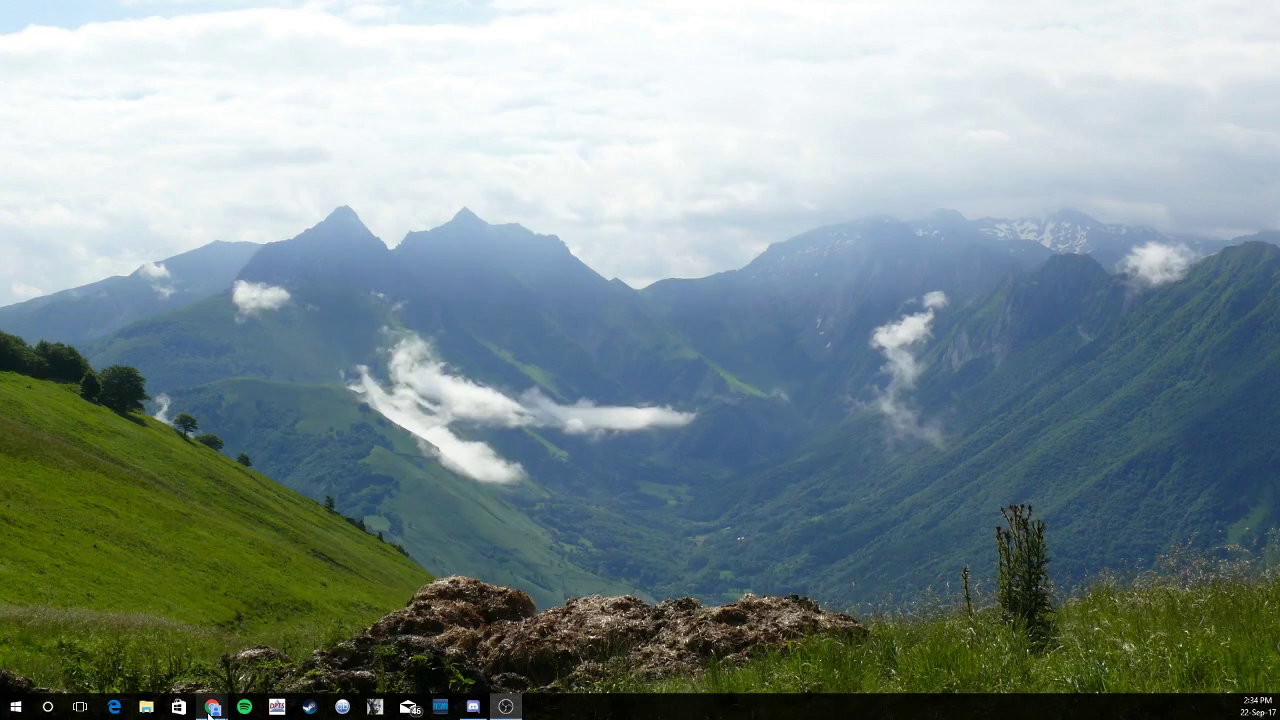
Download the Clash-of-Clans-Stream-Overlay repository as a ZIP from GitHub, then minimize Chrome
mouse_move(218, 710)
click(204, 598)
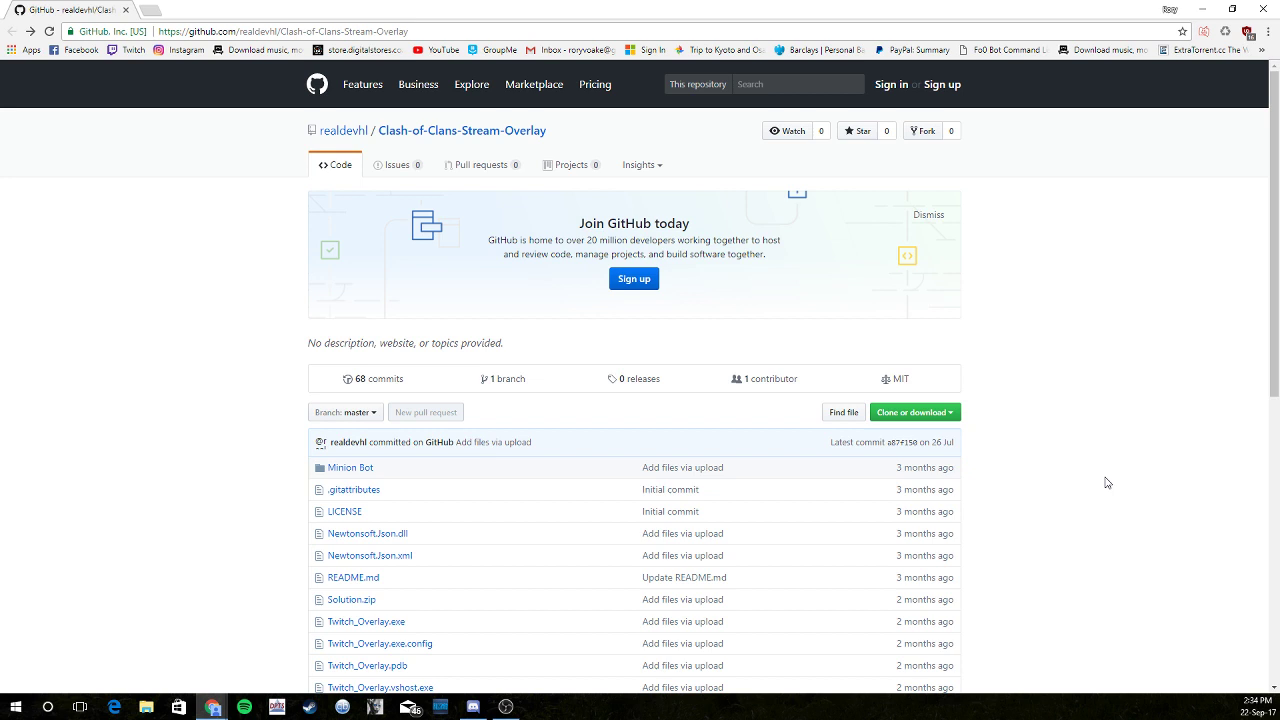
click(942, 413)
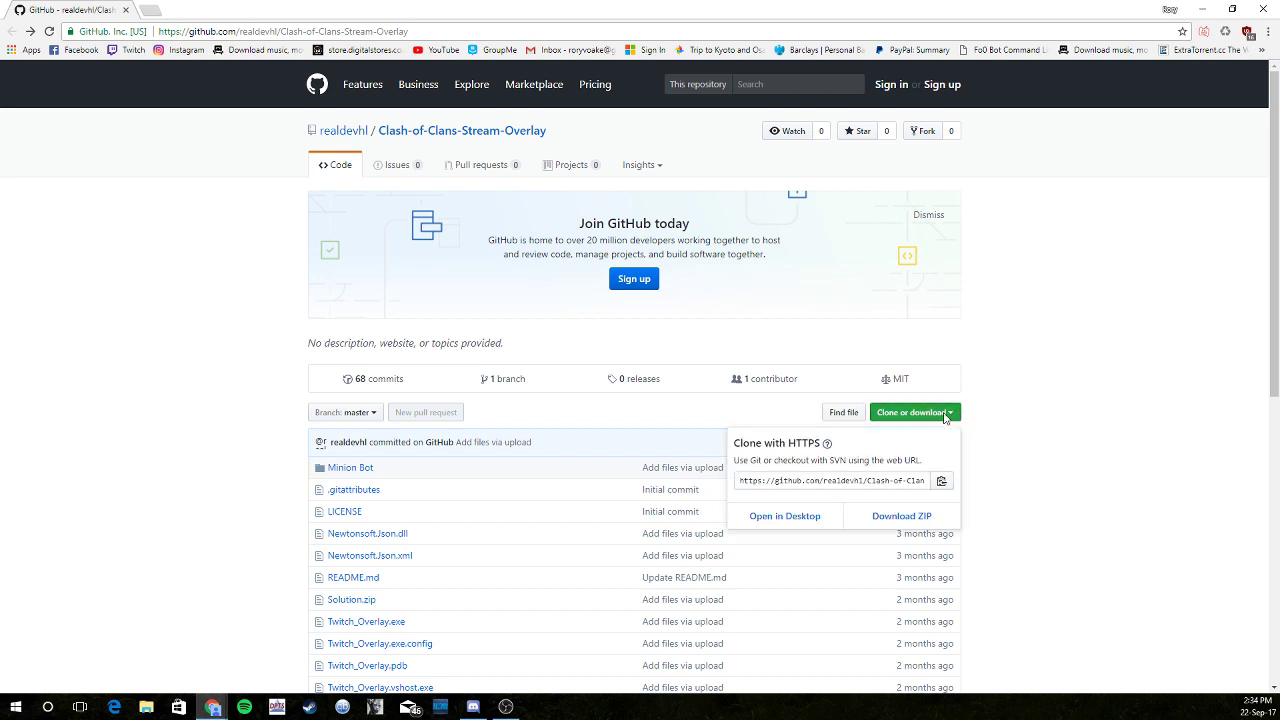
click(917, 520)
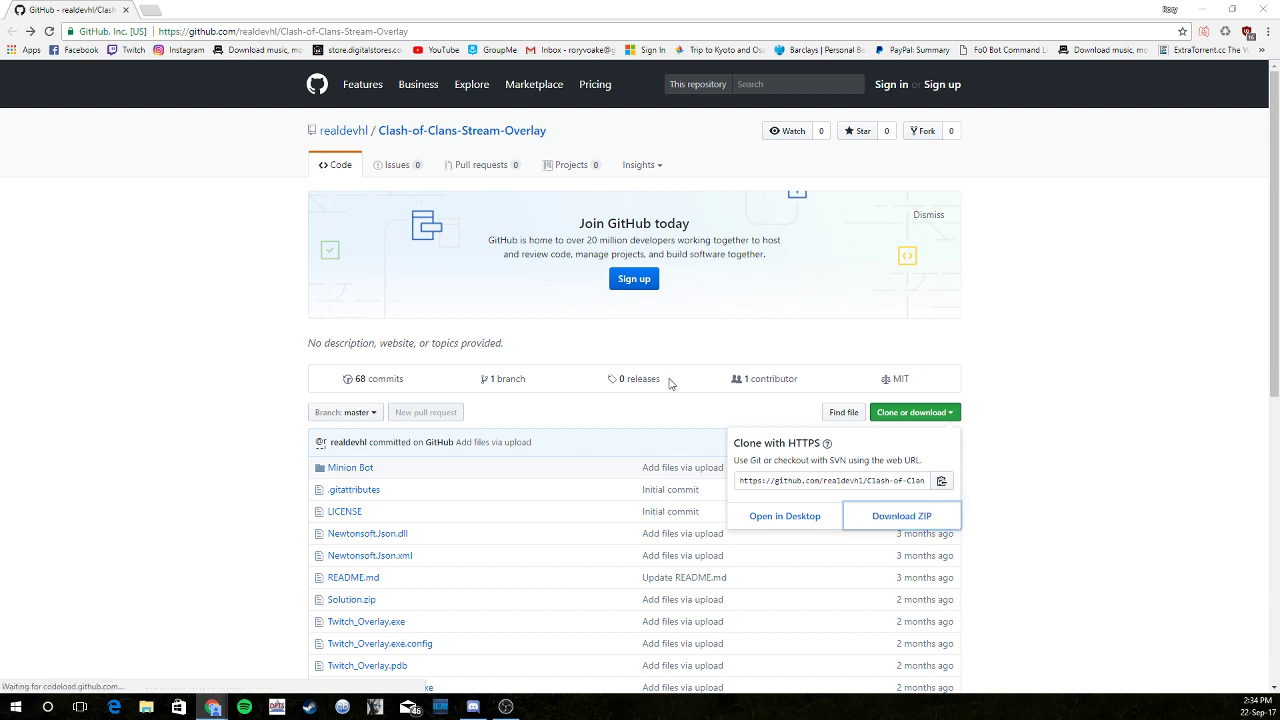
click(527, 338)
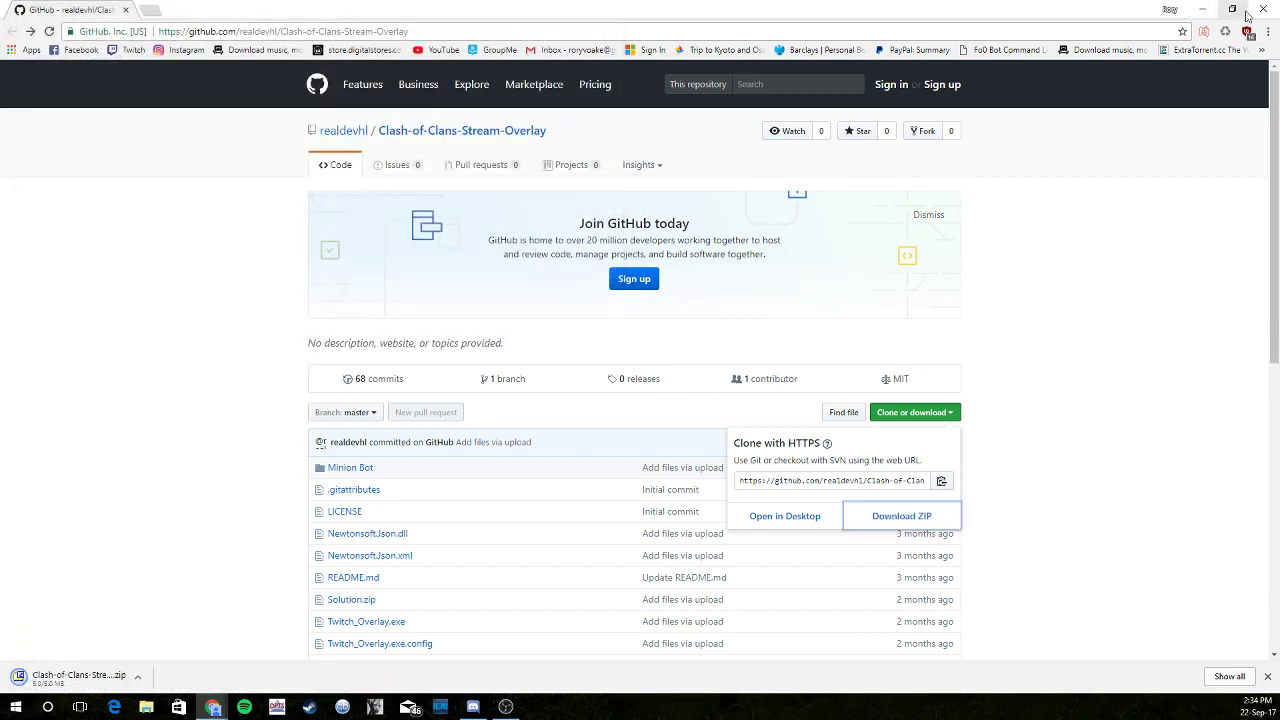
click(1201, 11)
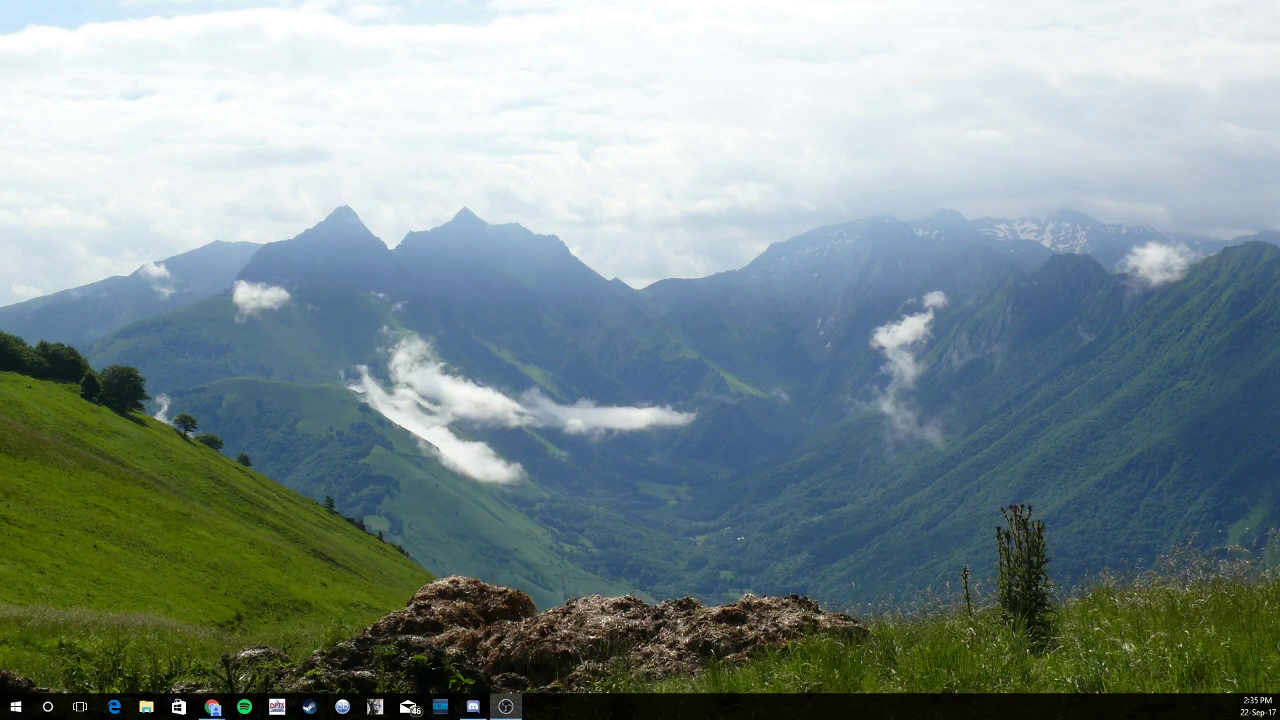
Extract the overlay ZIP to the Desktop with 7-Zip and open the Clash-of-Clans-Stream-Overlay-master folder
drag(133, 358, 478, 292)
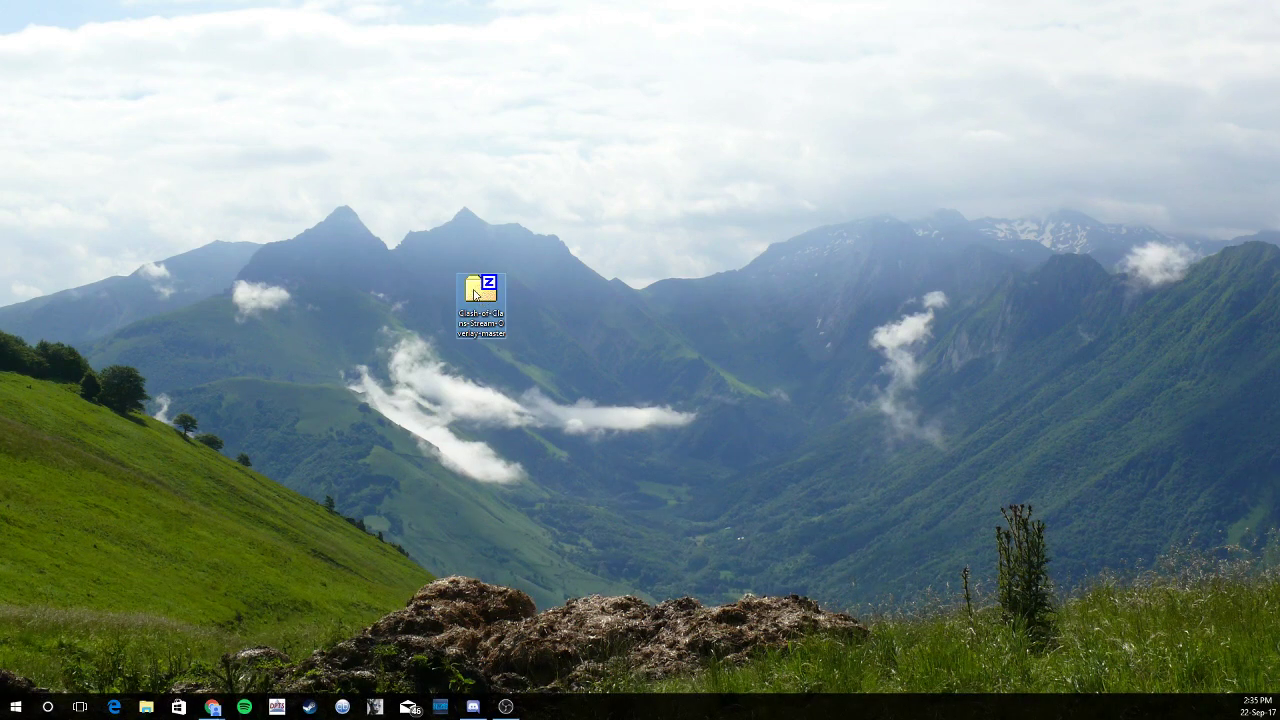
double_click(475, 291)
click(164, 145)
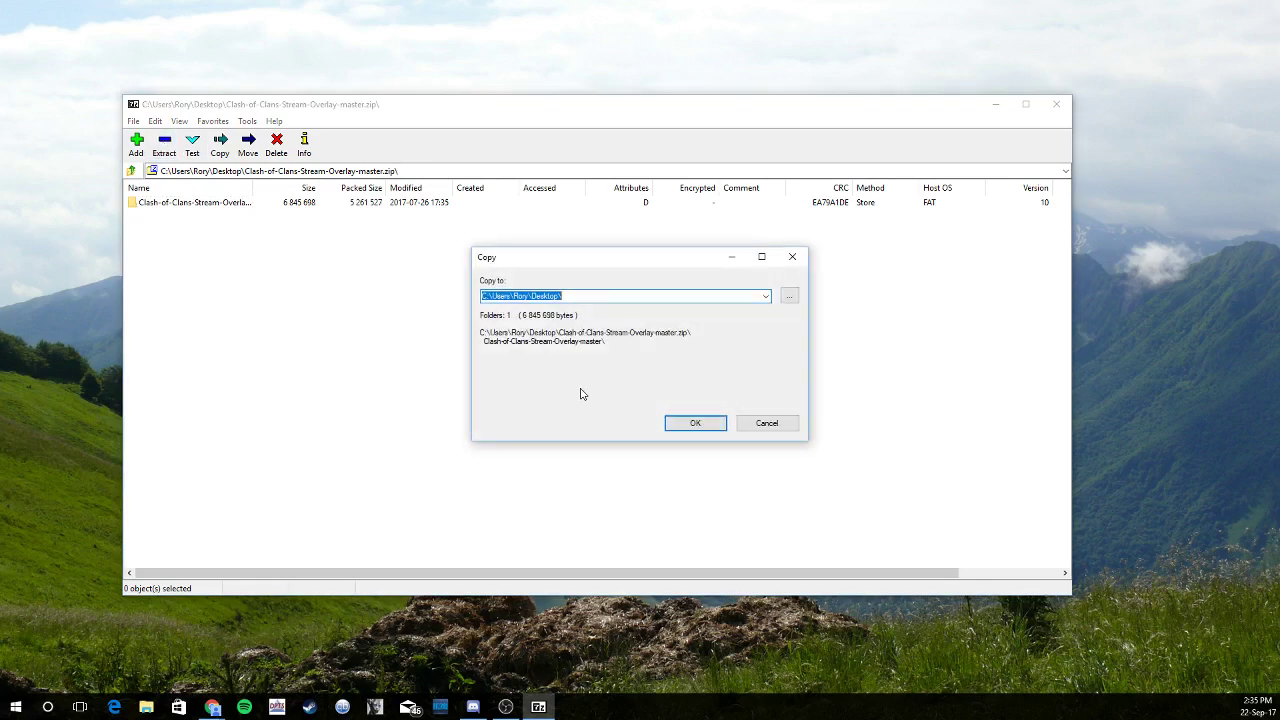
click(694, 423)
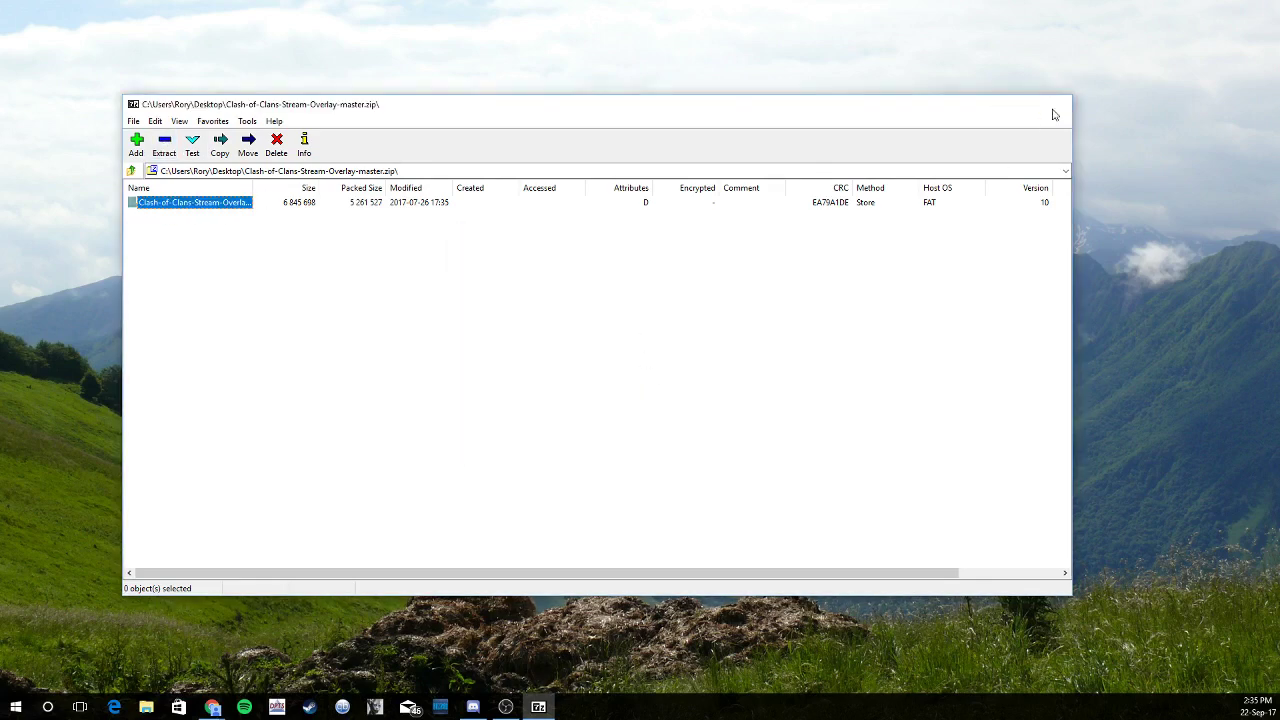
click(1053, 110)
drag(557, 364, 685, 302)
double_click(686, 300)
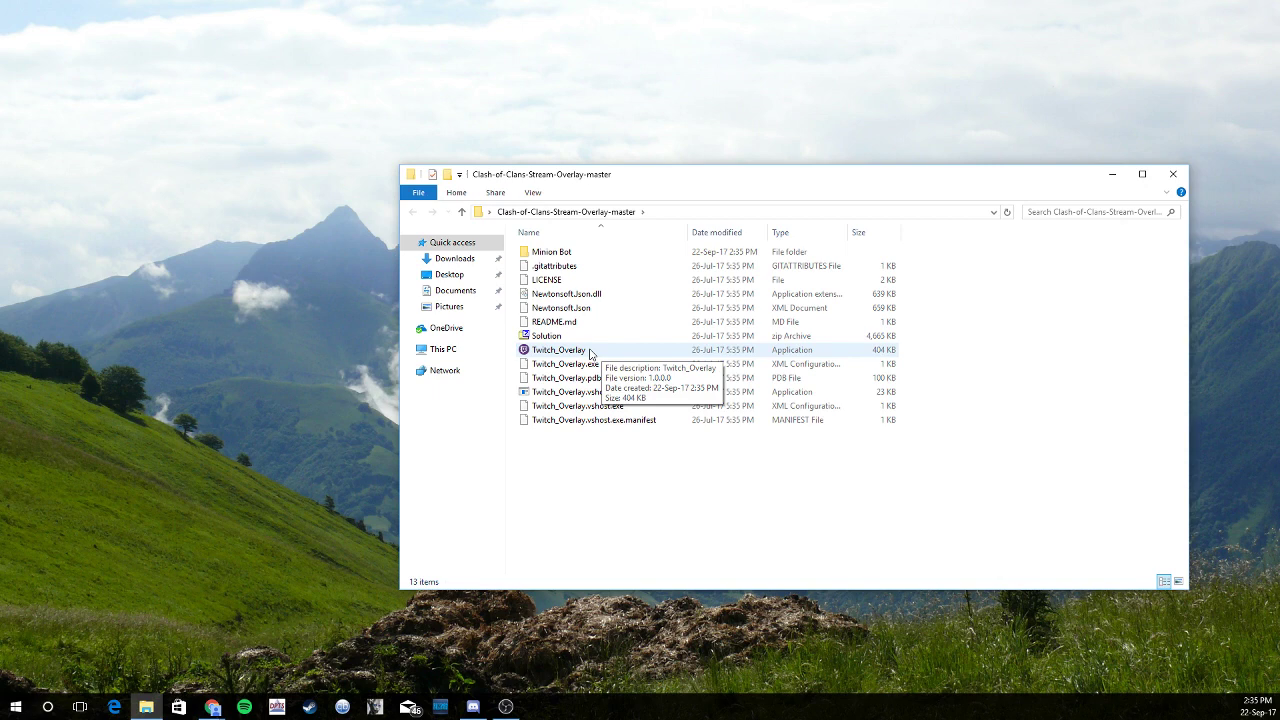
Launch Twitch_Overlay.exe and arrange its console beside the documents folder window
double_click(588, 352)
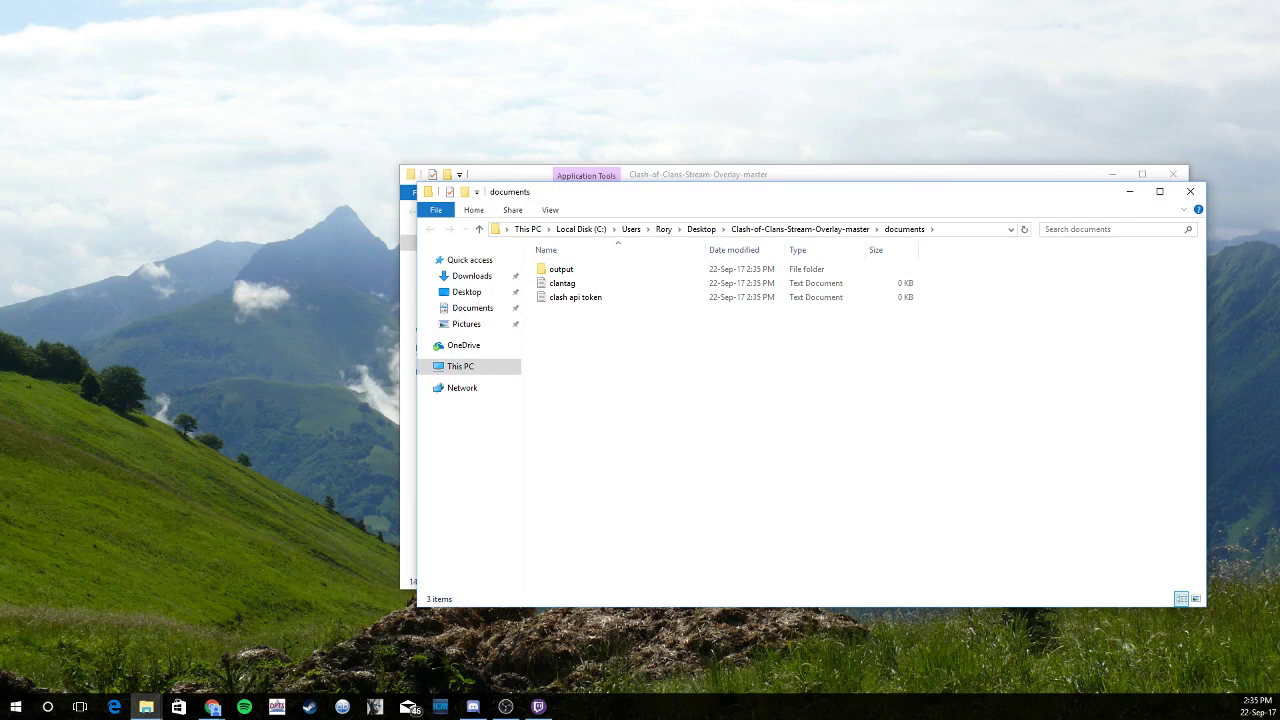
drag(20, 120, 278, 74)
drag(630, 197, 677, 180)
drag(187, 72, 170, 80)
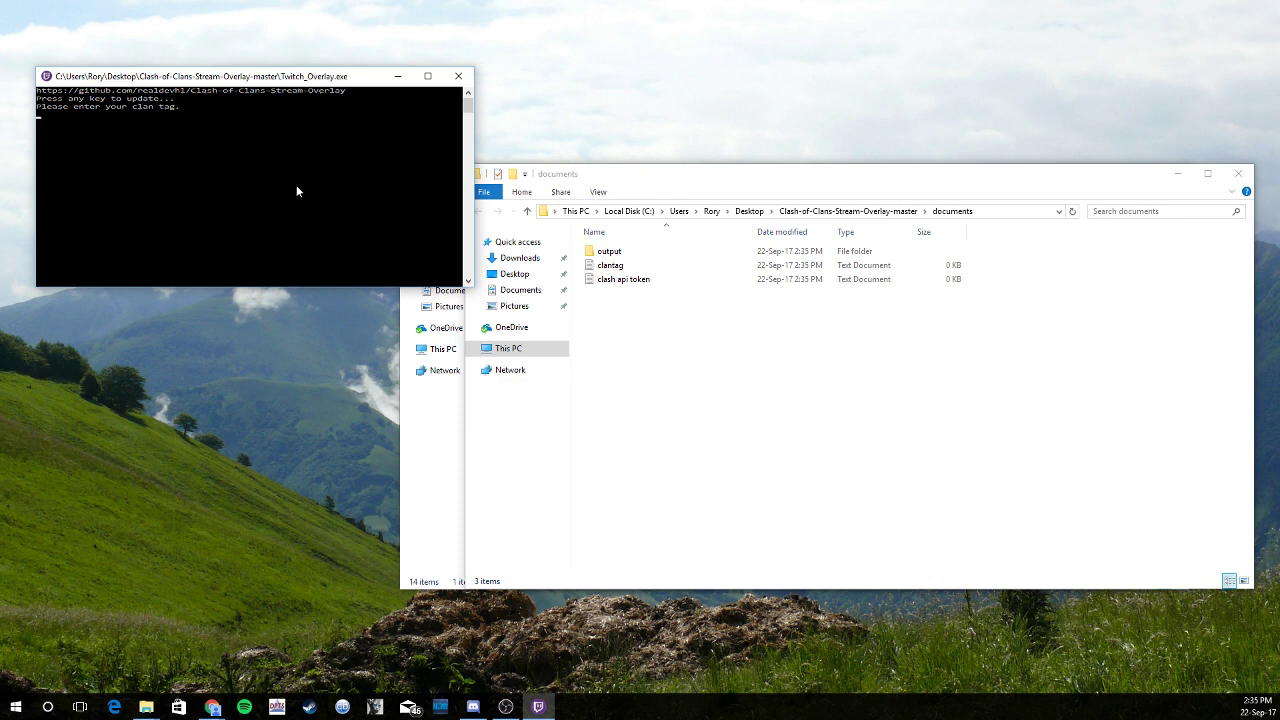
click(699, 185)
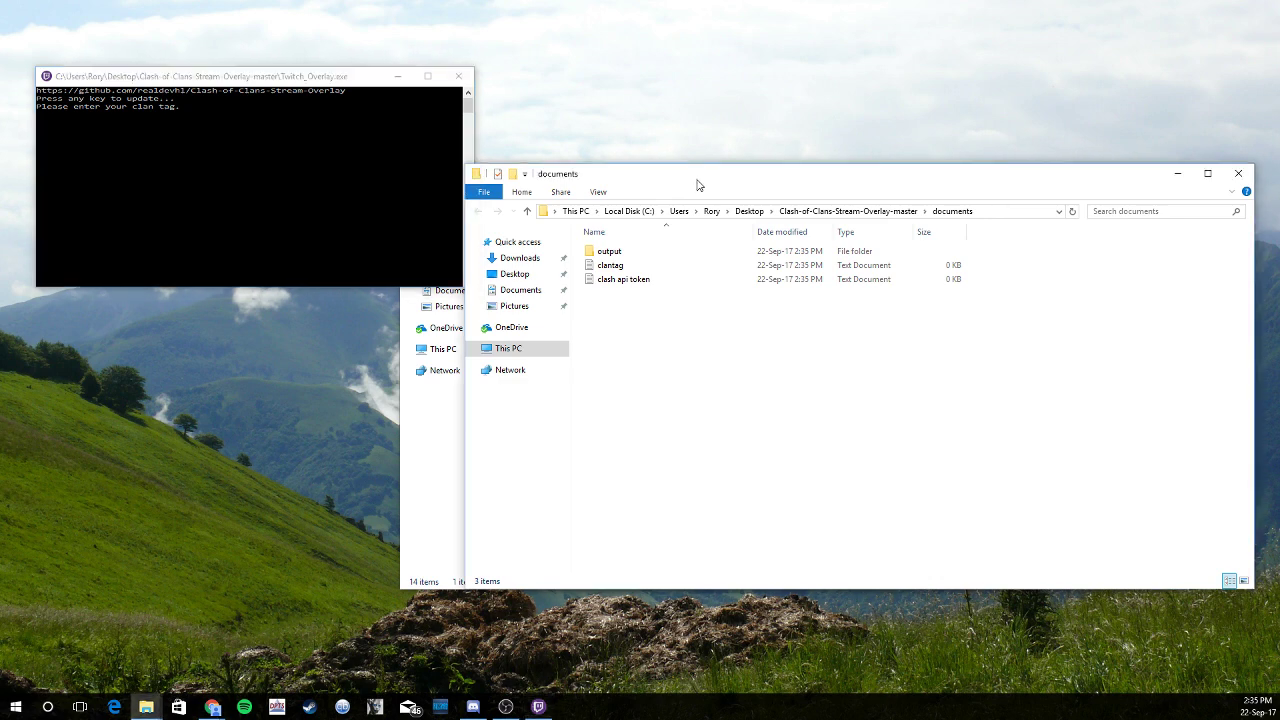
Enter the clan's tag into the clantag file in Notepad and save it
double_click(608, 267)
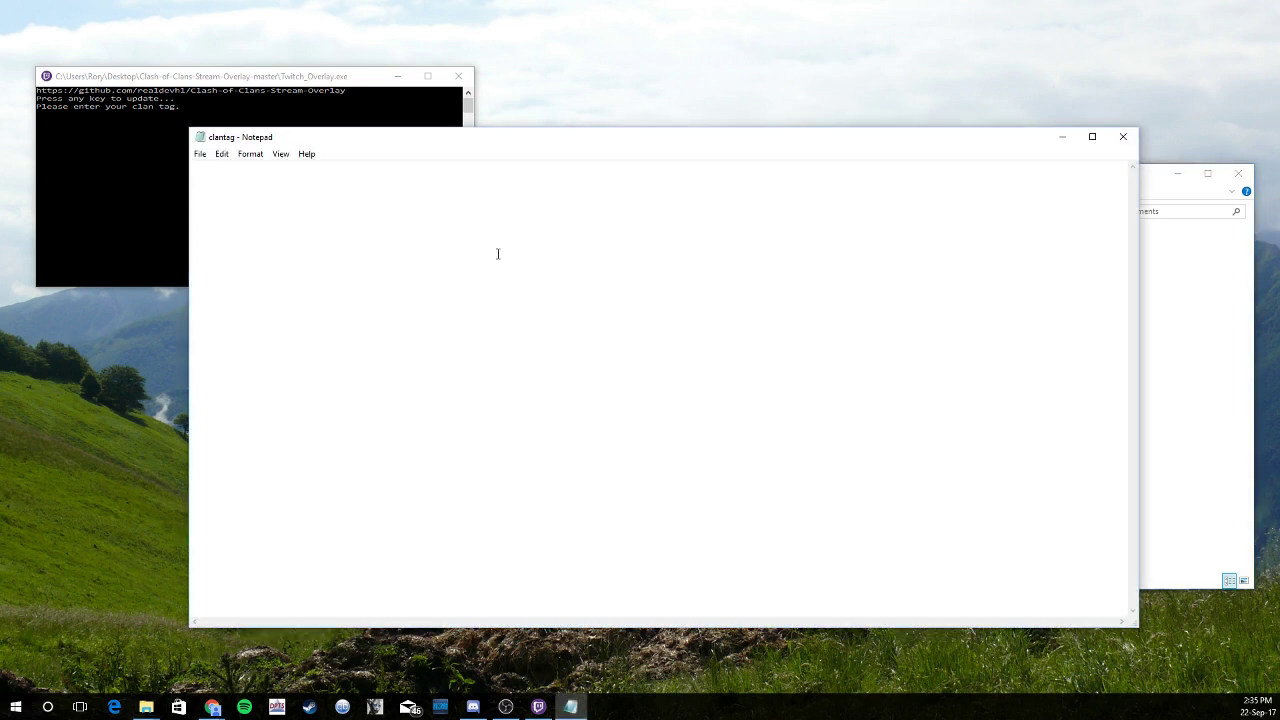
text(#8yg0cqry)
click(200, 155)
click(220, 198)
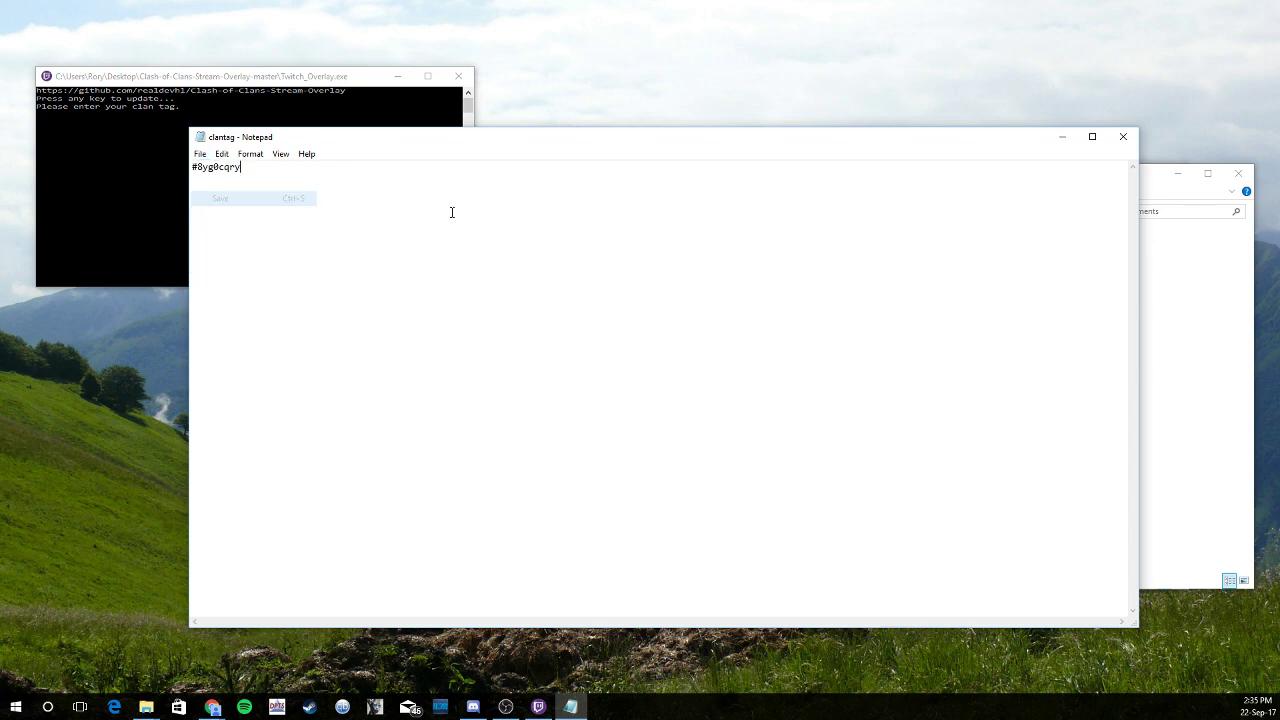
click(1123, 136)
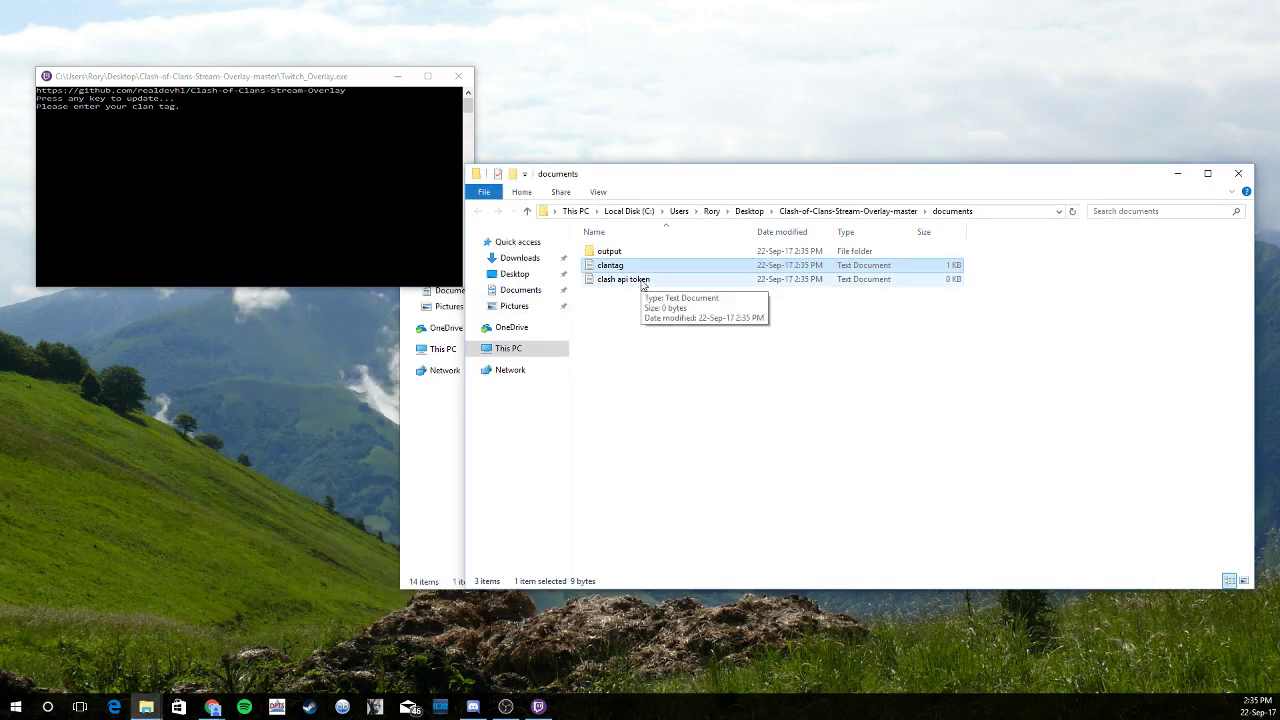
Open developer.clashofclans.com in a new Chrome tab
mouse_move(213, 707)
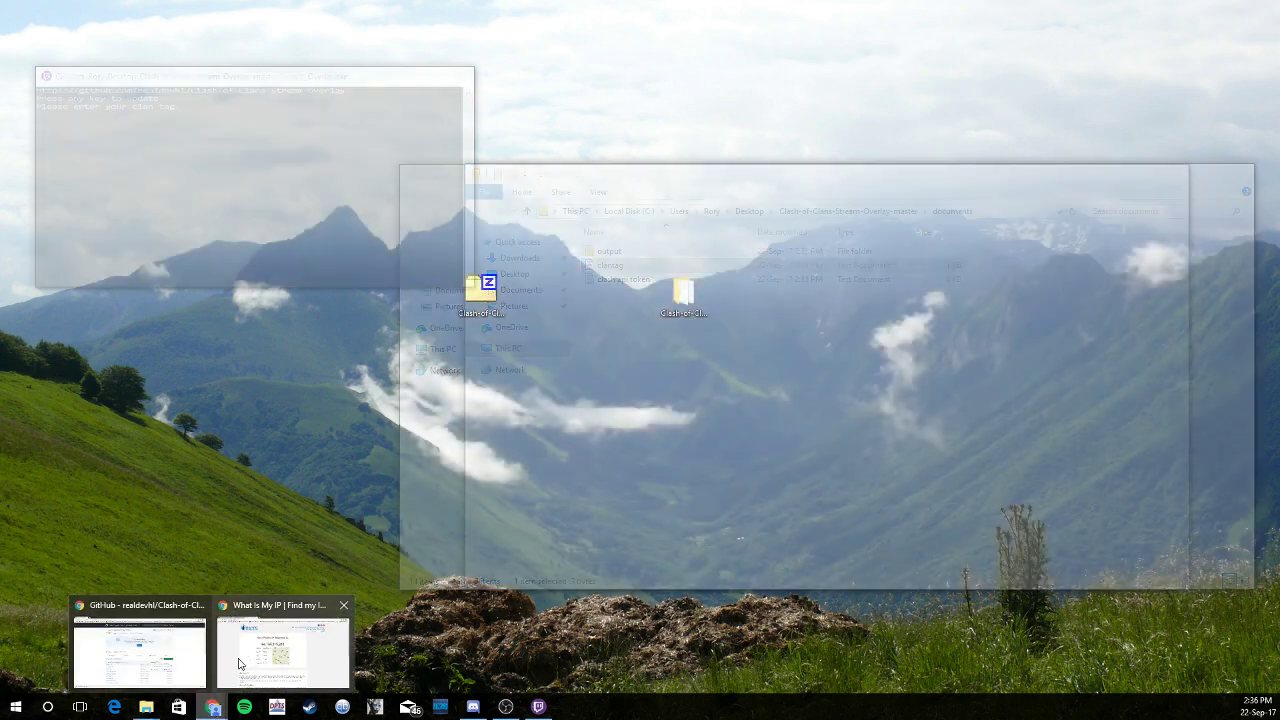
click(150, 648)
click(150, 10)
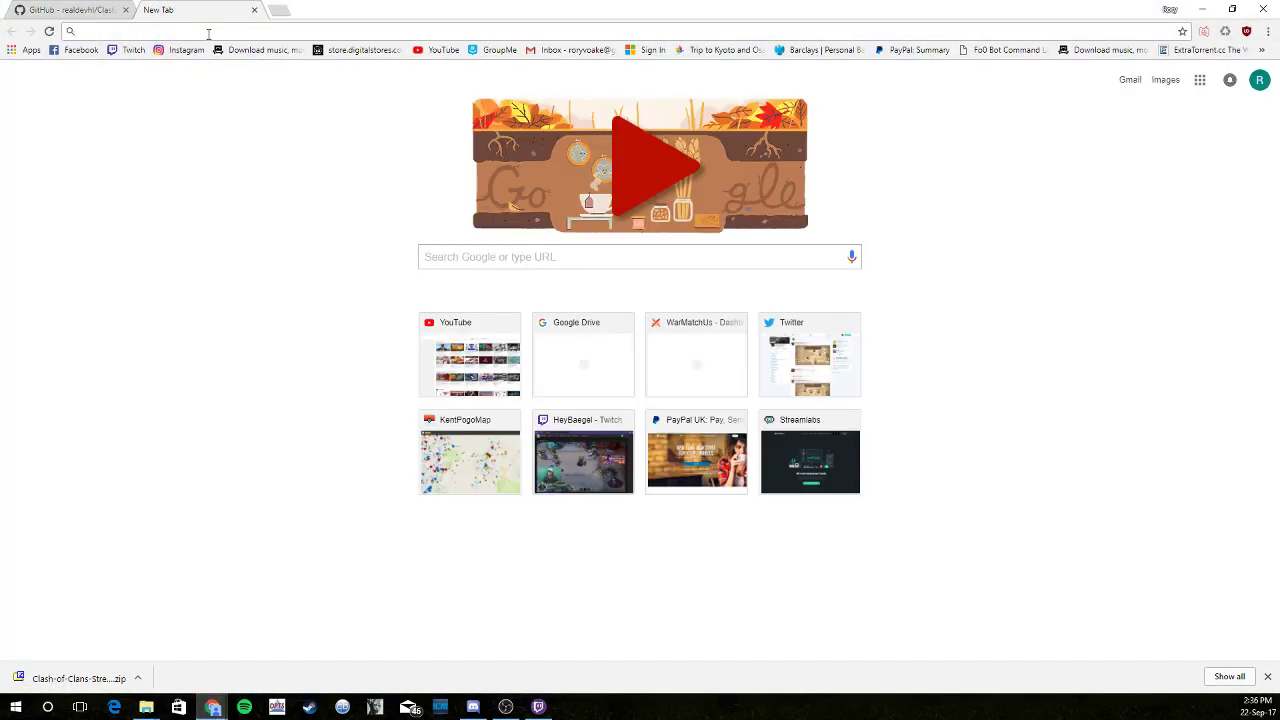
text(developer.clashofclans.com)
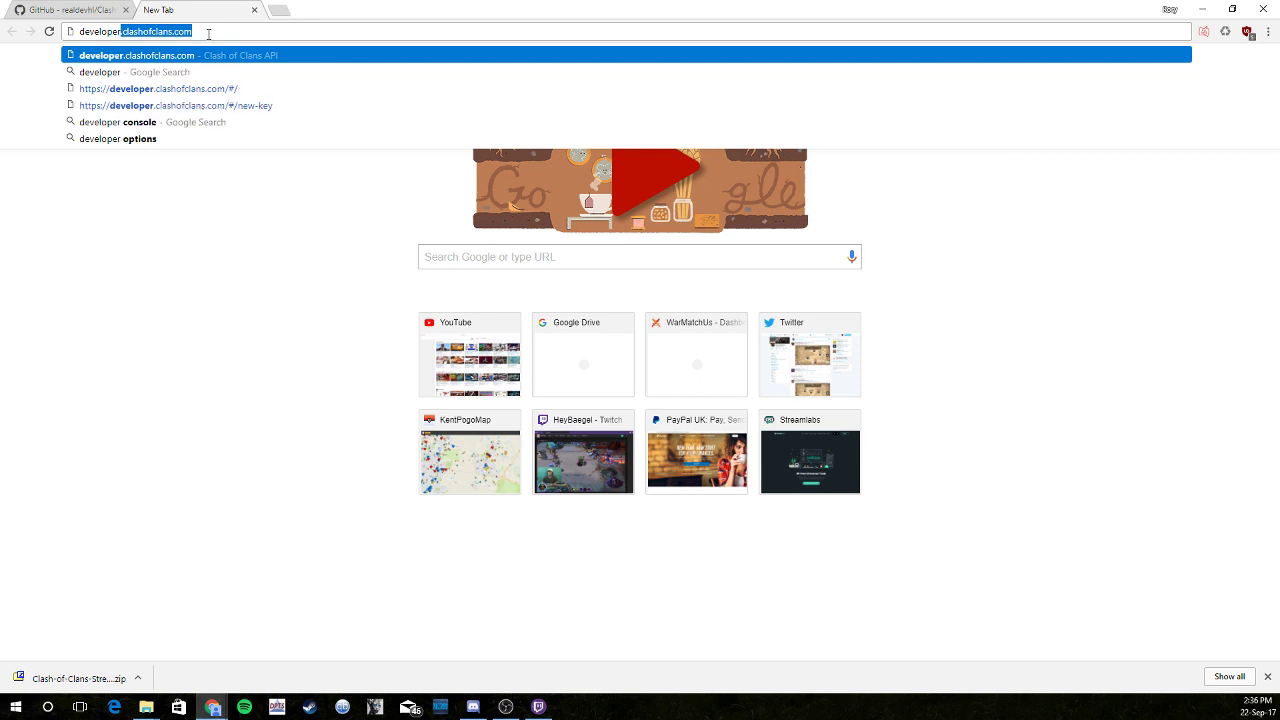
key(Return)
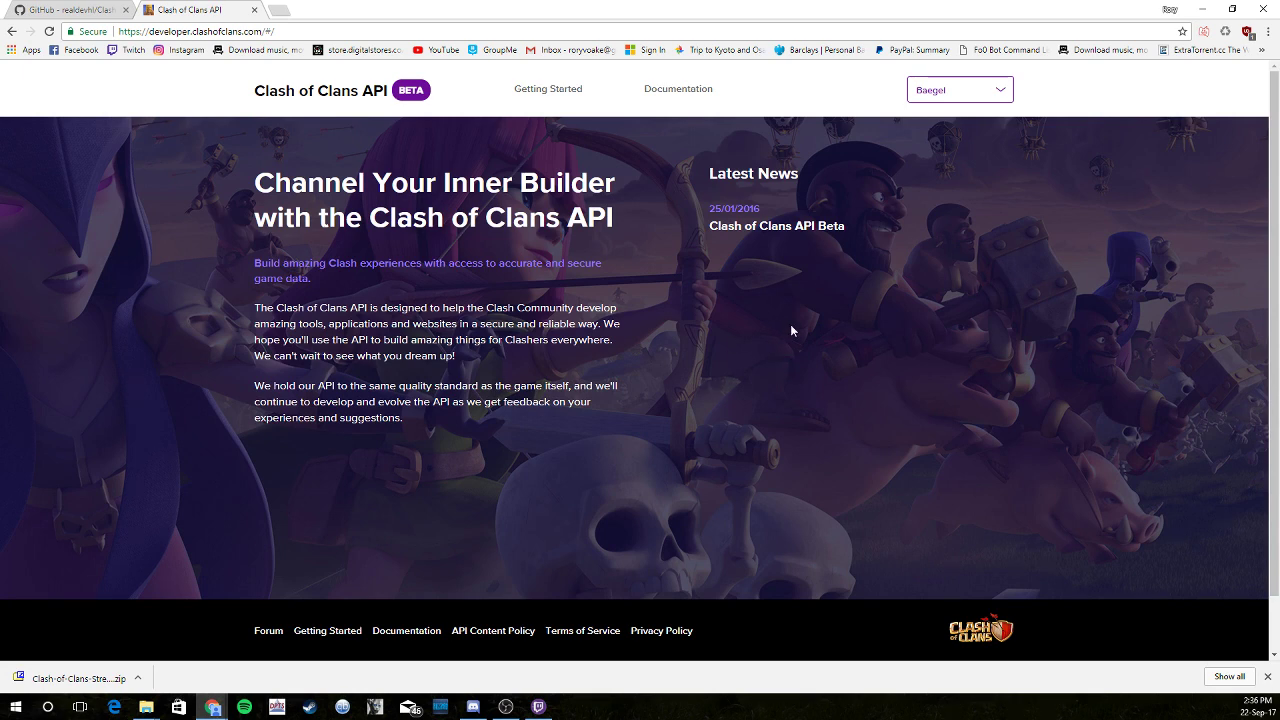
Go to the My Account keys page, then return to the documents folder
click(1267, 677)
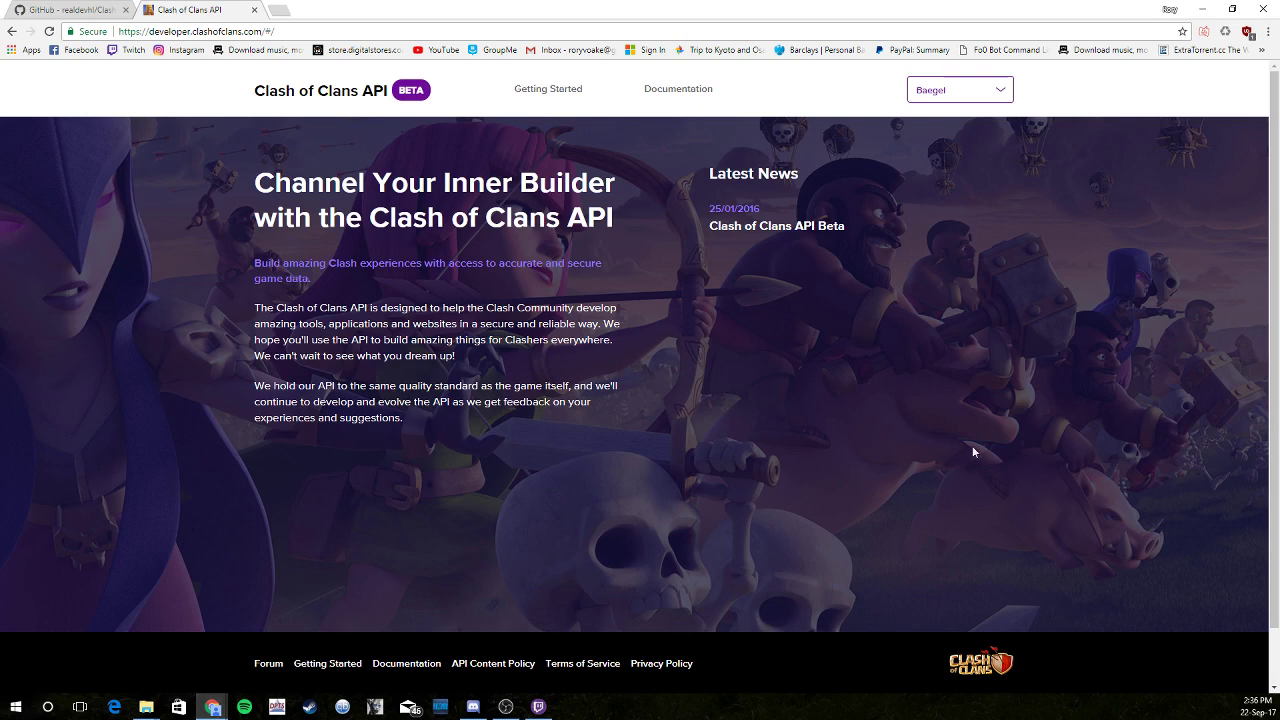
click(1000, 90)
click(960, 130)
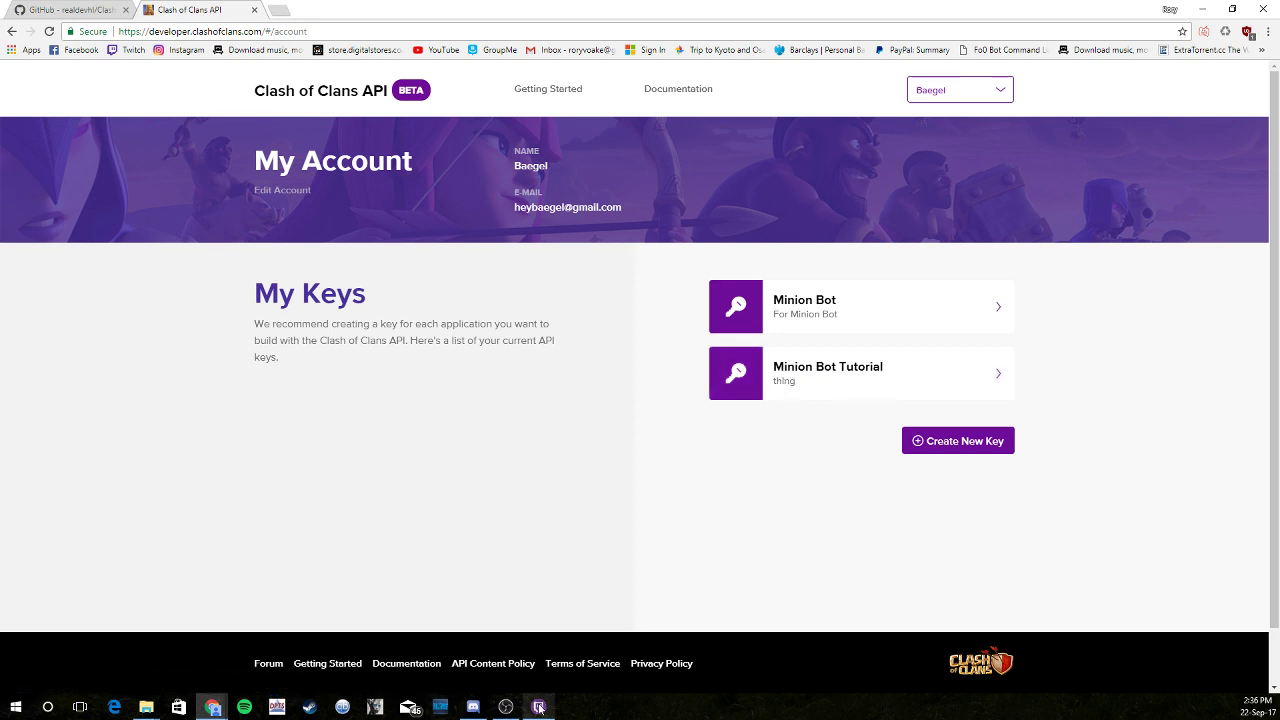
mouse_move(538, 708)
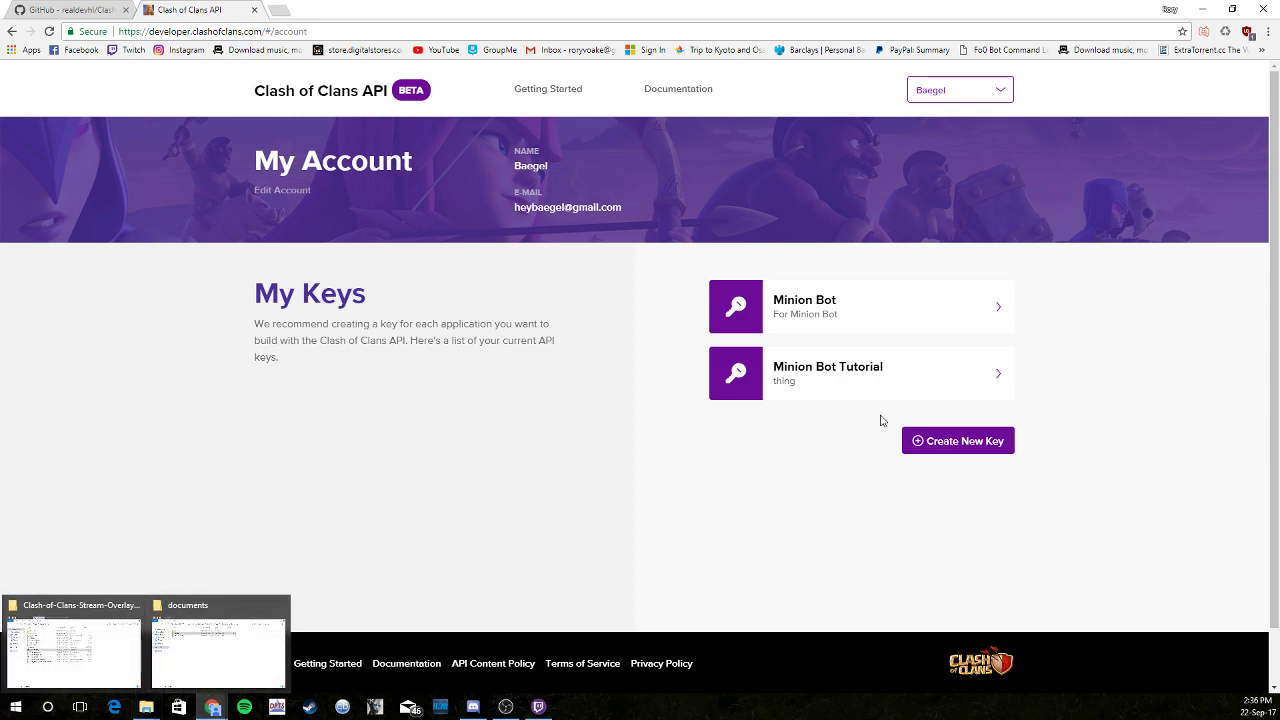
click(1202, 9)
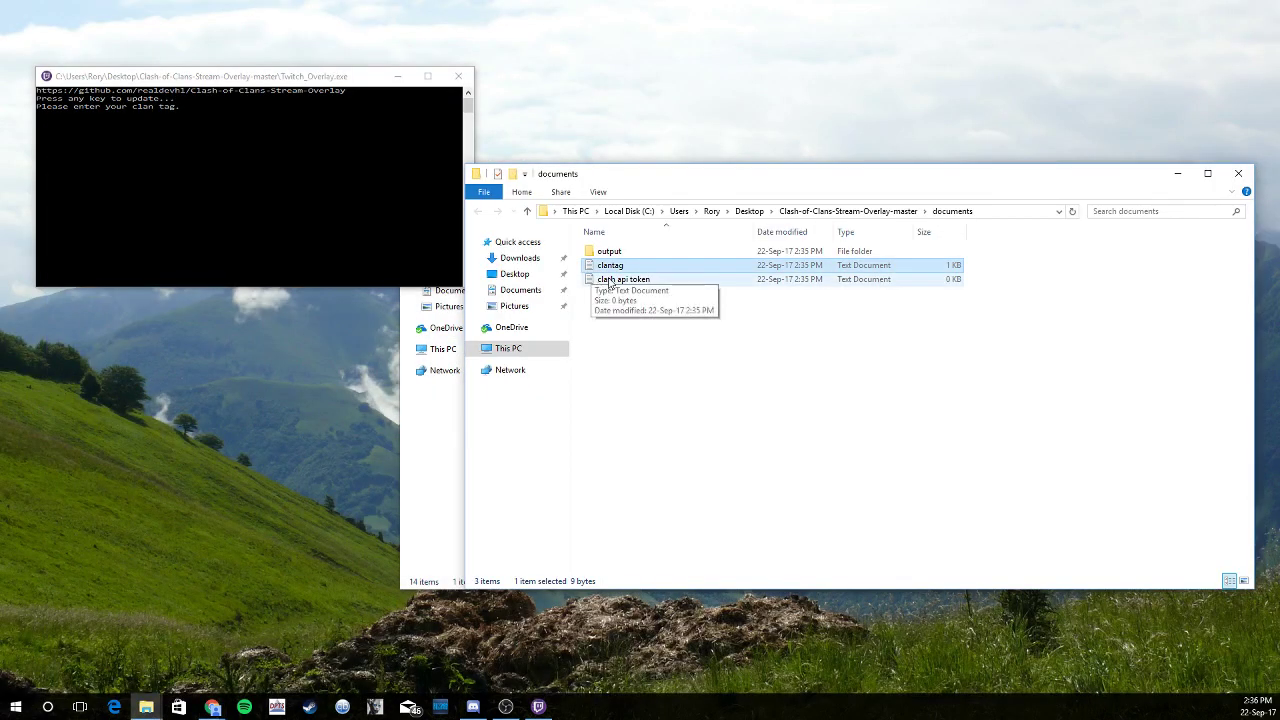
Paste the API token into the clash api token file, save it, and switch to the overlay console
double_click(610, 279)
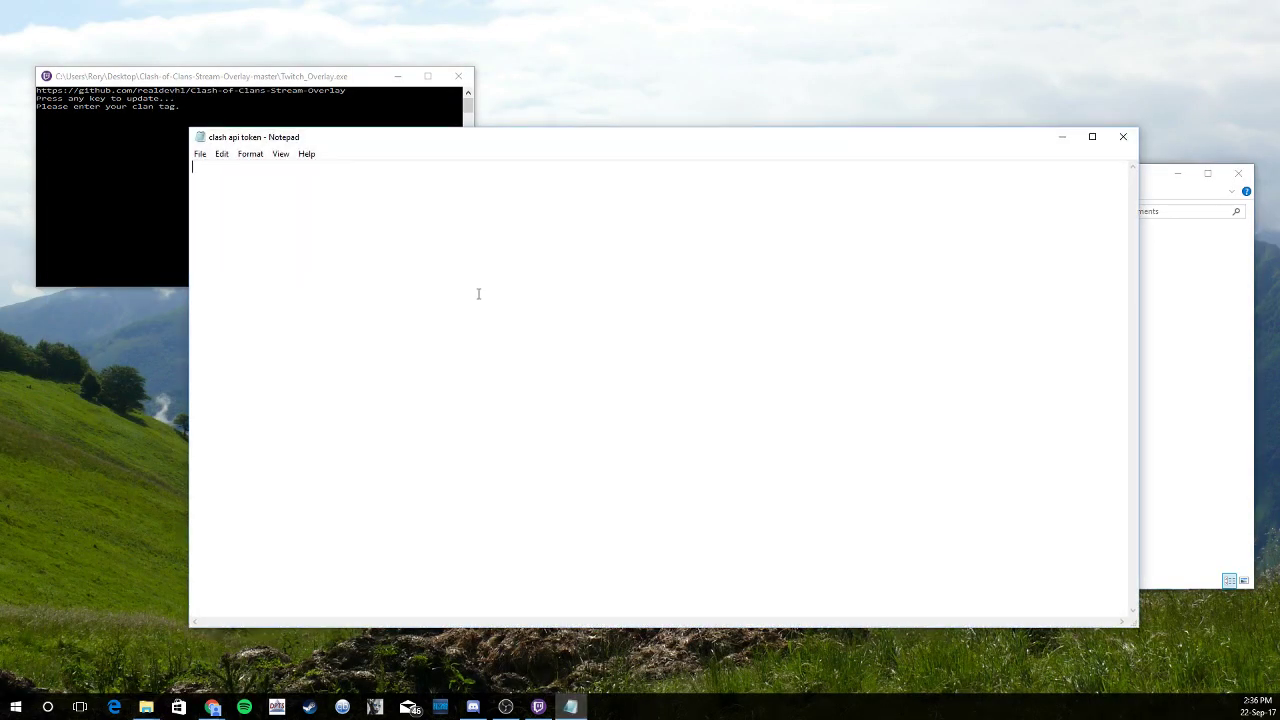
key(ctrl+v)
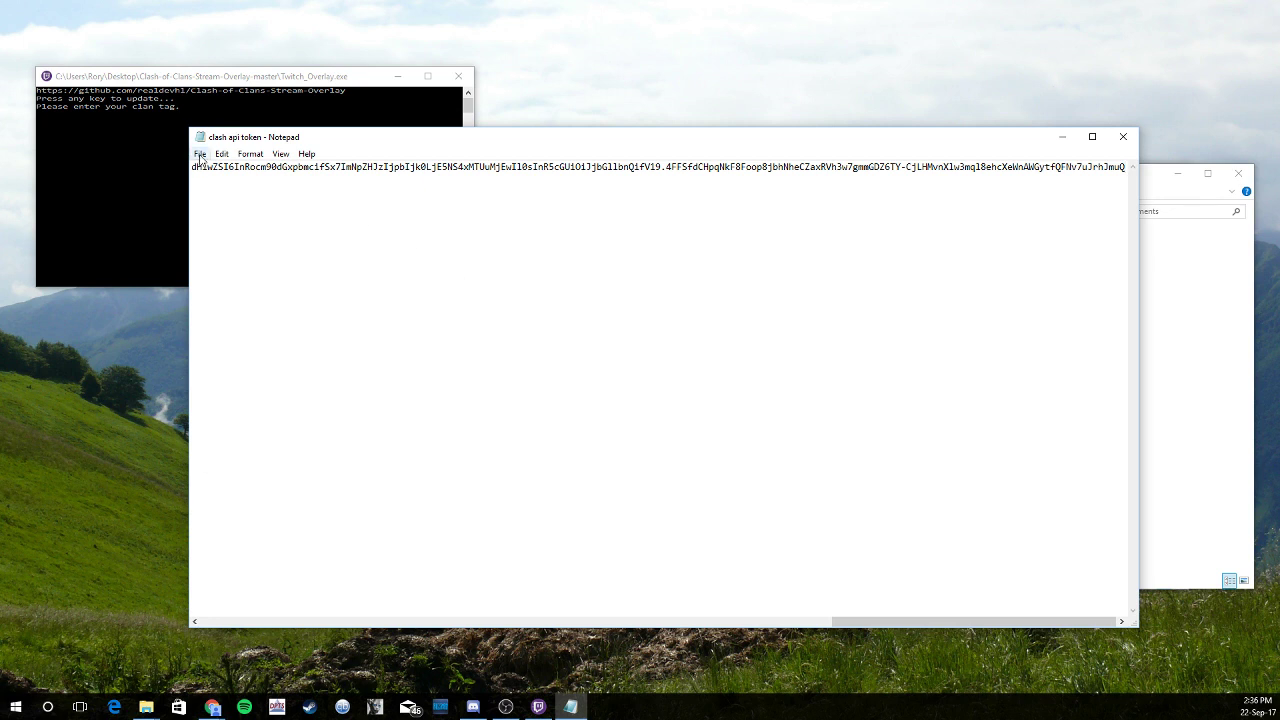
click(200, 154)
click(220, 199)
click(1125, 139)
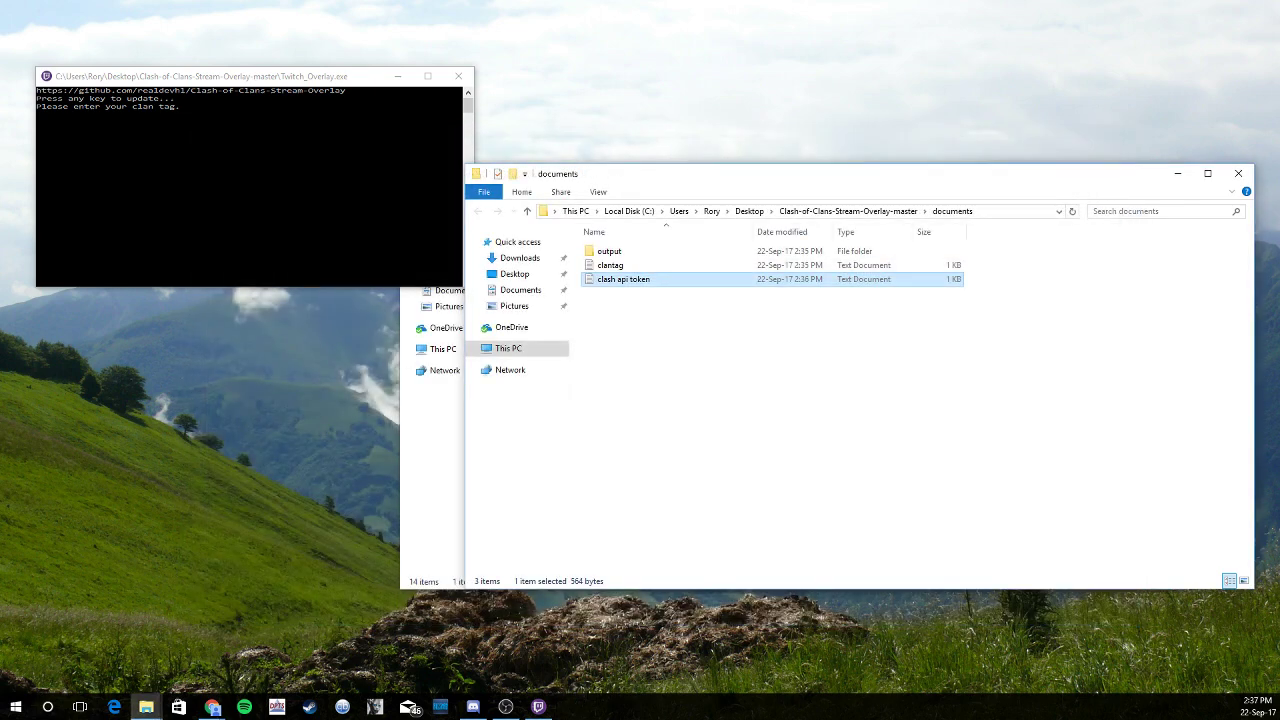
key(alt+Tab)
key(alt+Tab)
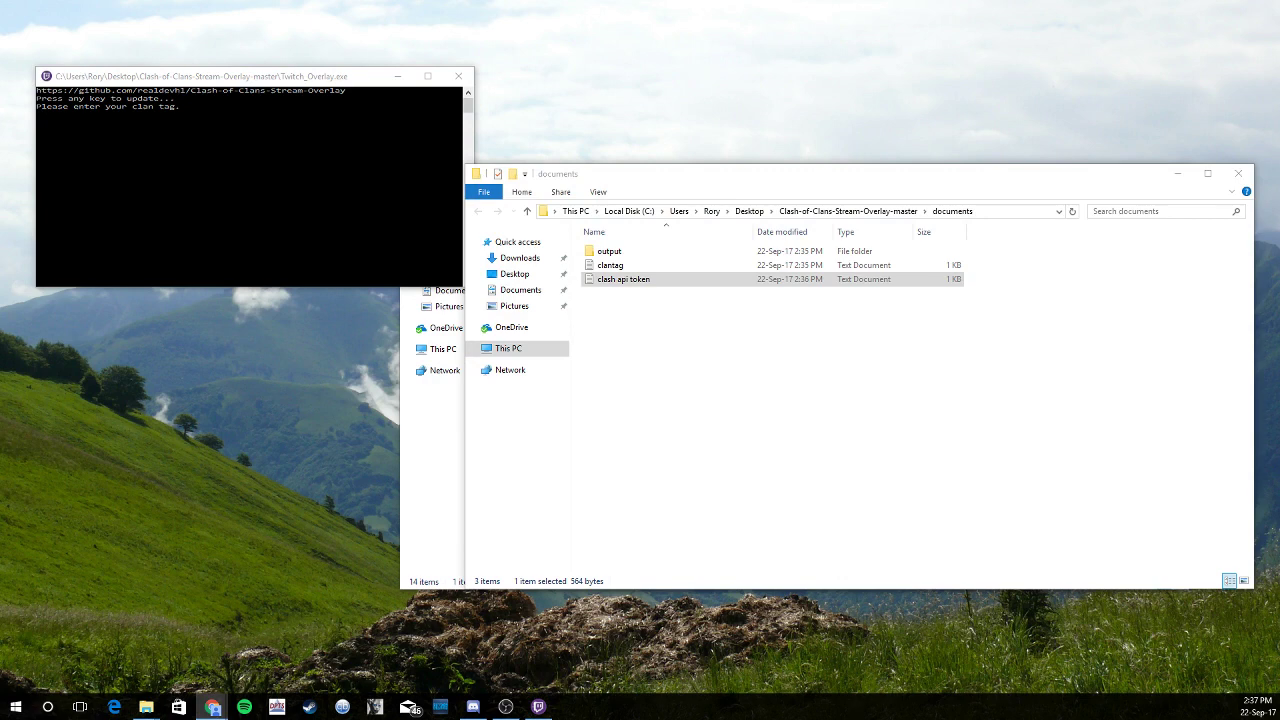
Close the old console and relaunch Twitch_Overlay from the Clash-of-Clans-Stream-Overlay-master folder
click(455, 77)
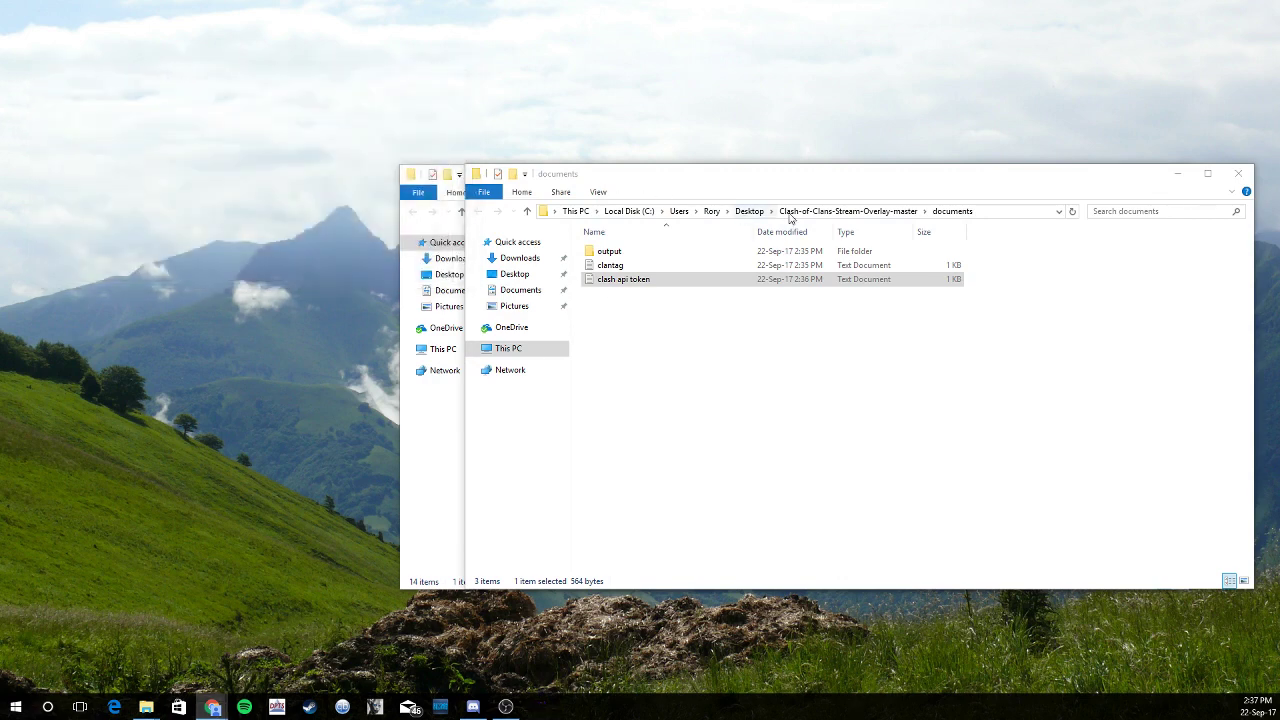
click(817, 211)
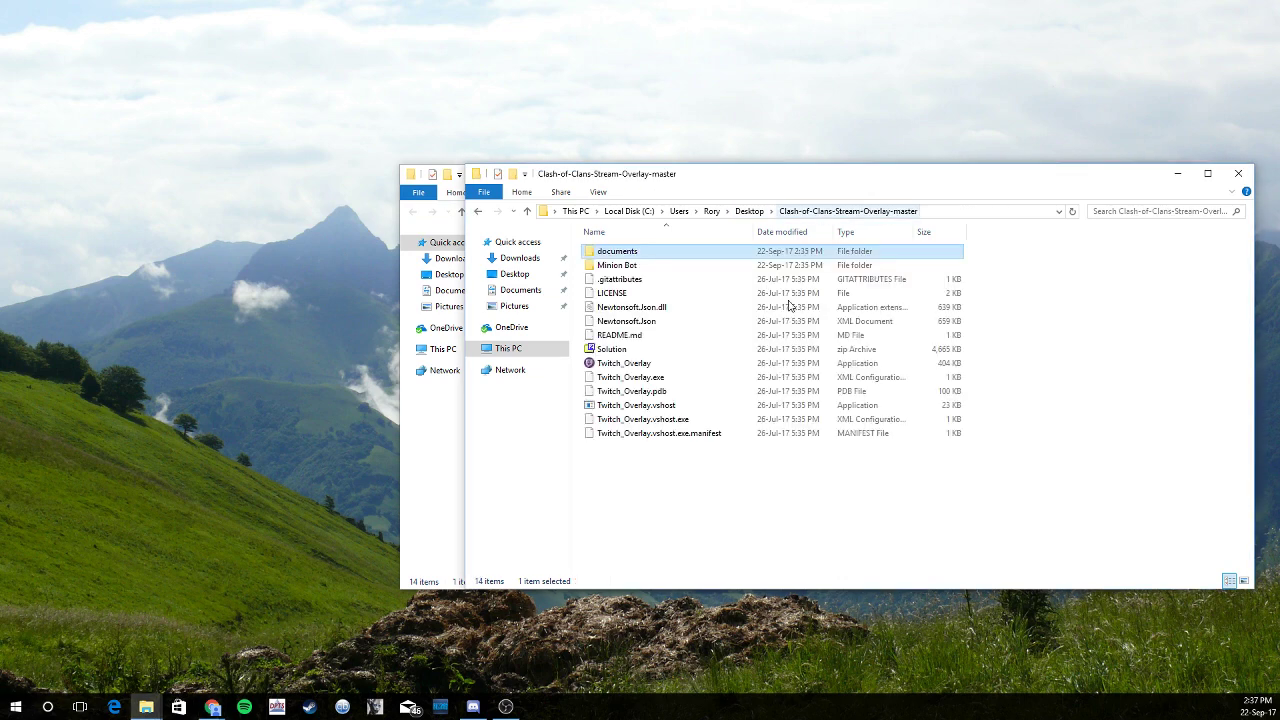
double_click(639, 366)
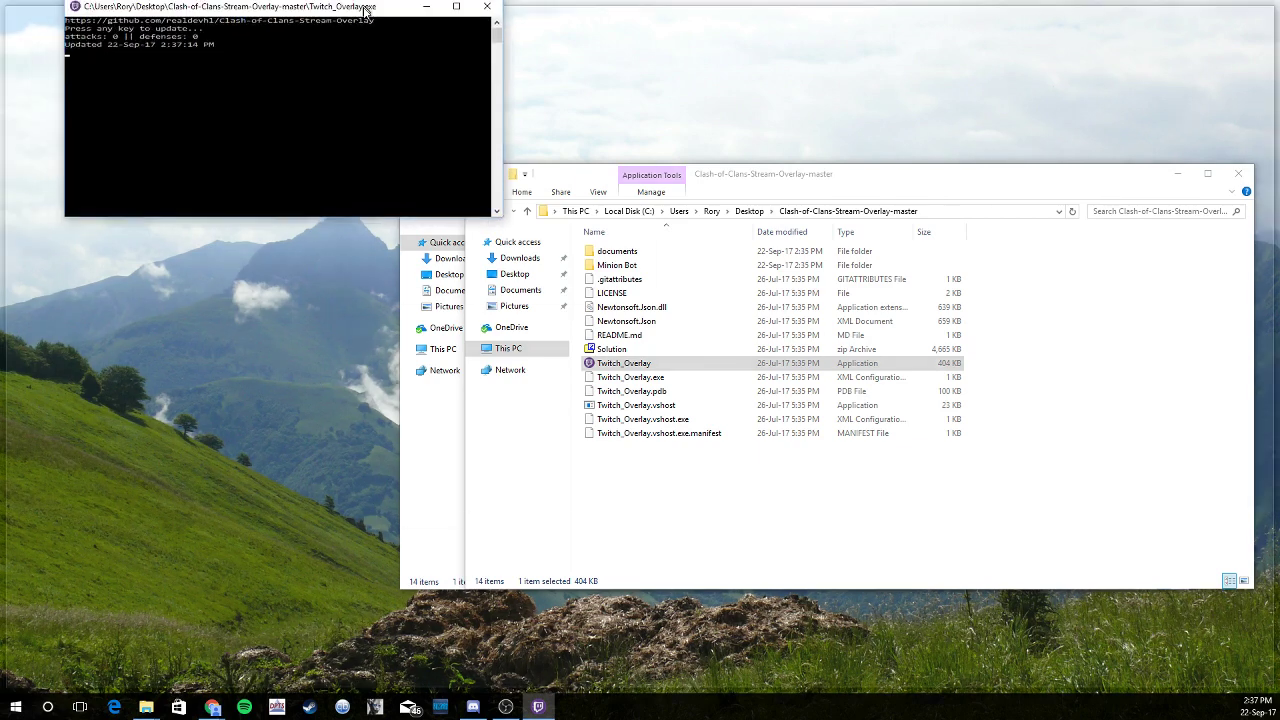
drag(362, 14, 346, 57)
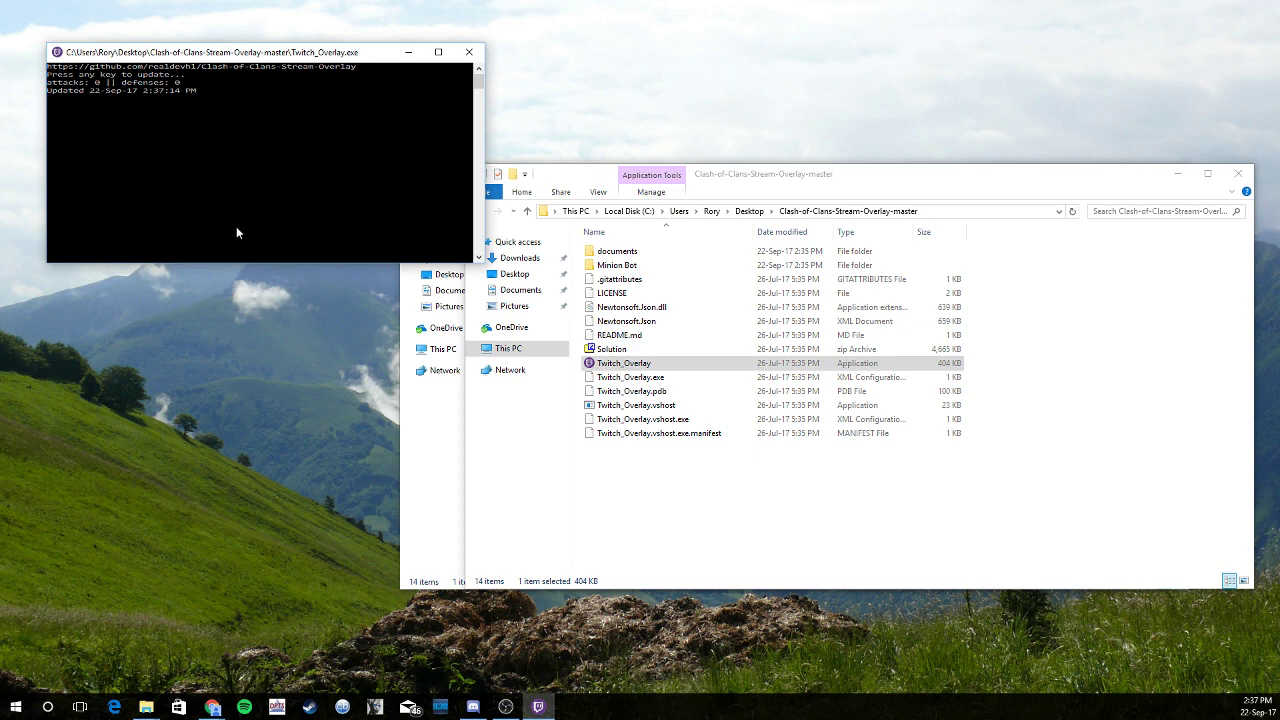
Add a Text (GDI+) source in OBS and name it '9v9 tutorial'
click(505, 707)
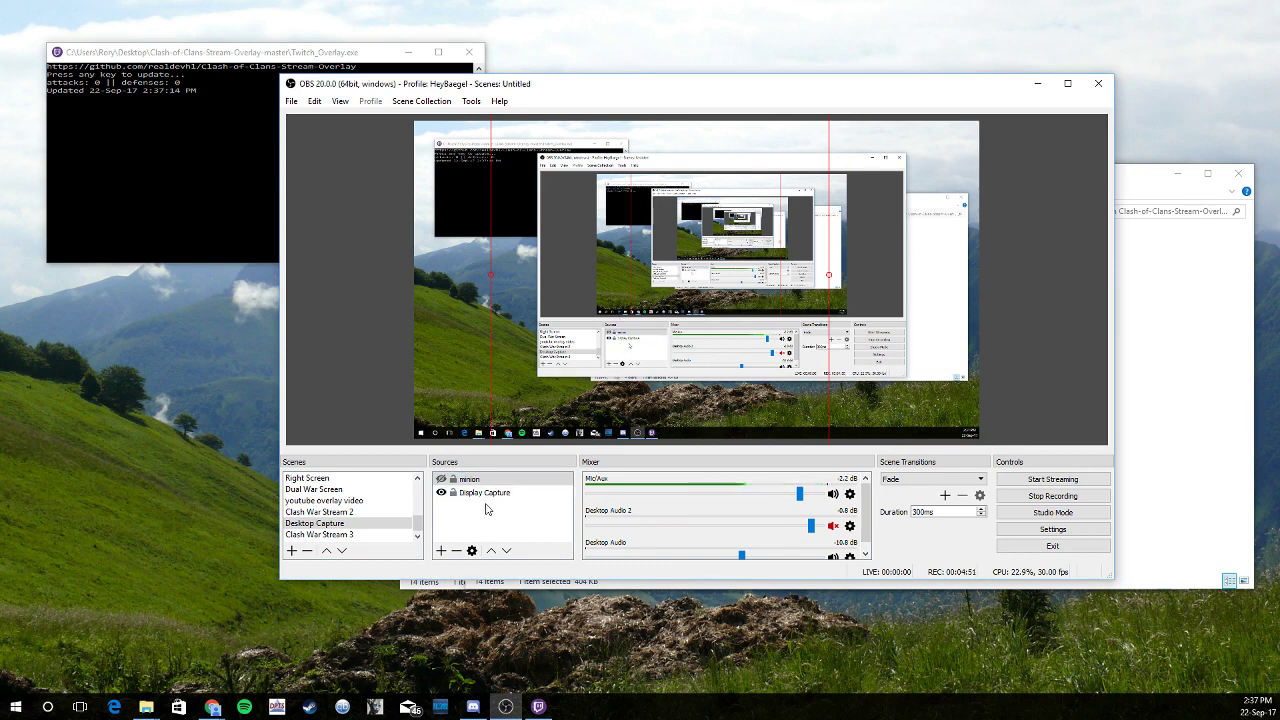
right_click(487, 508)
mouse_move(525, 515)
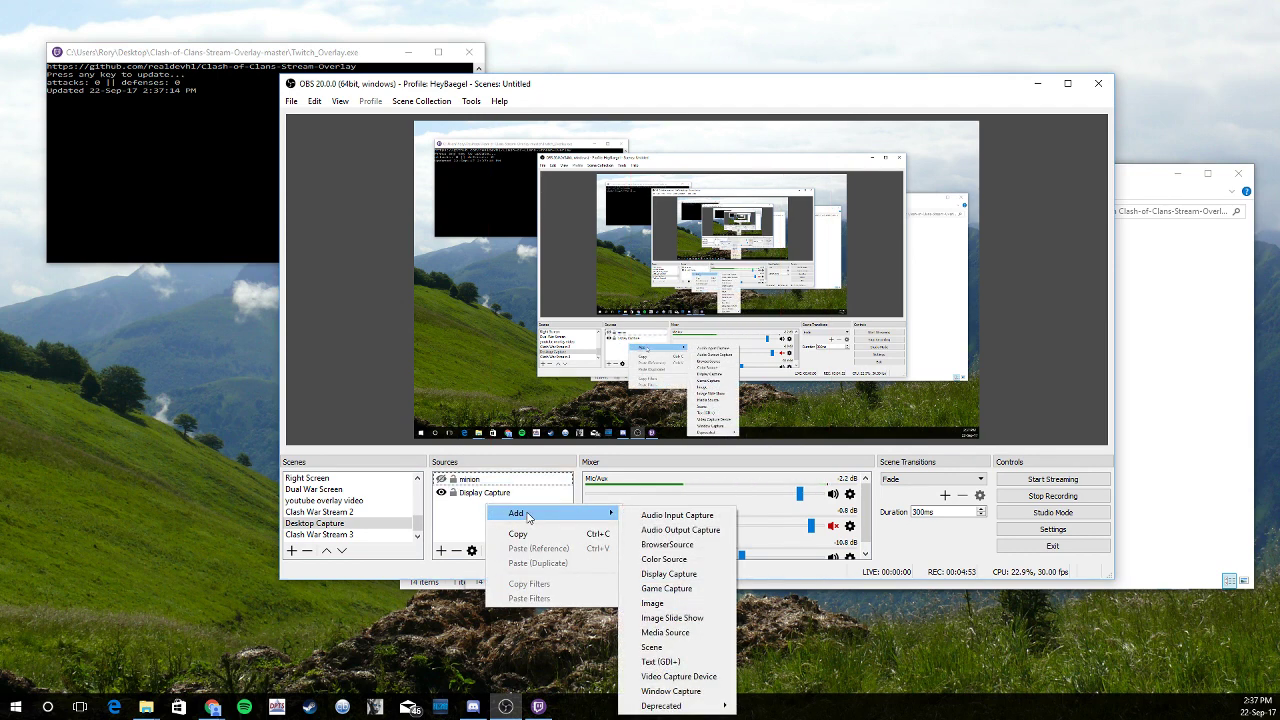
click(655, 661)
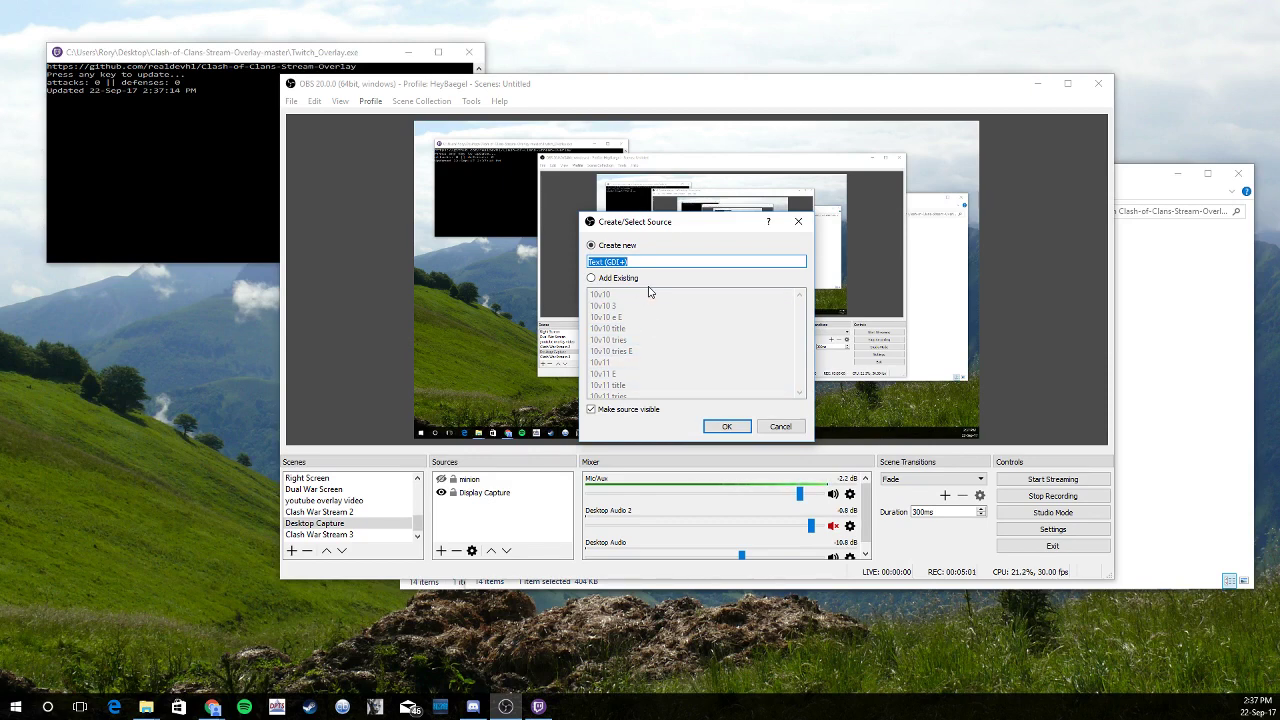
text(9v9 tutroail)
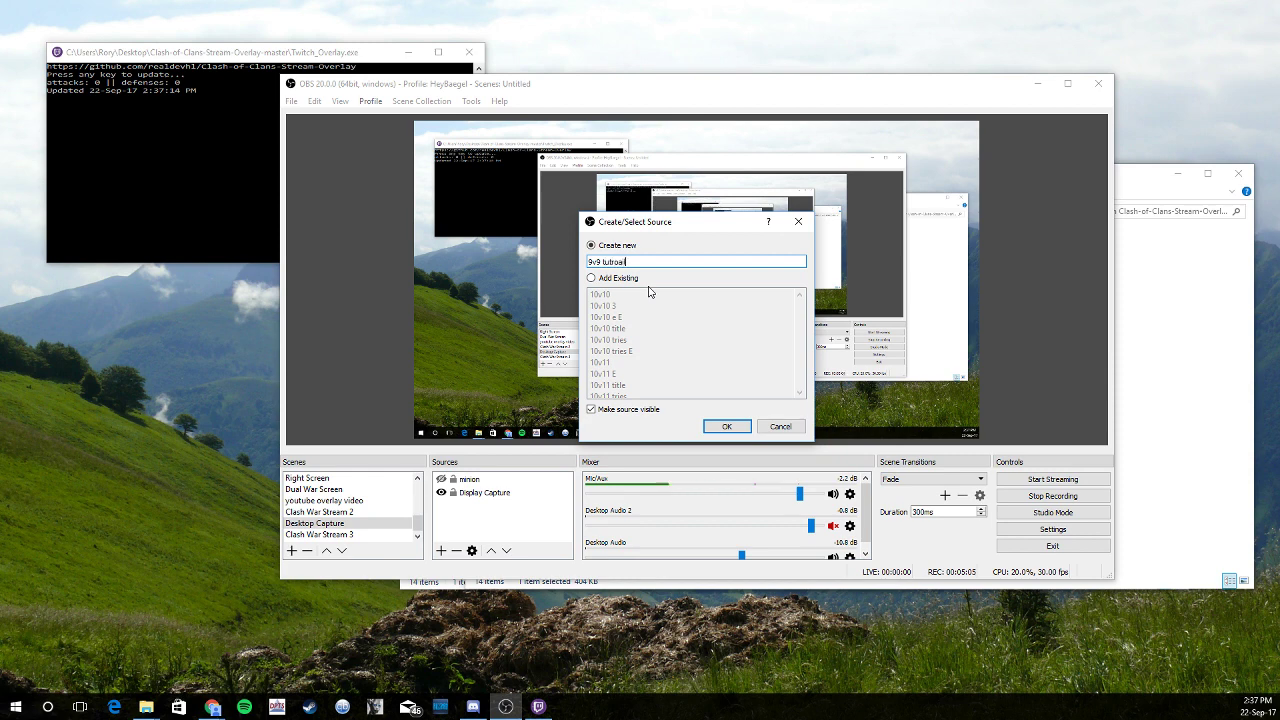
key(BackSpace)
key(BackSpace)
key(BackSpace)
key(BackSpace)
key(BackSpace)
text(or)
Enable Read from file and select 9v9Three.txt in the overlay's documents\output folder
click(727, 426)
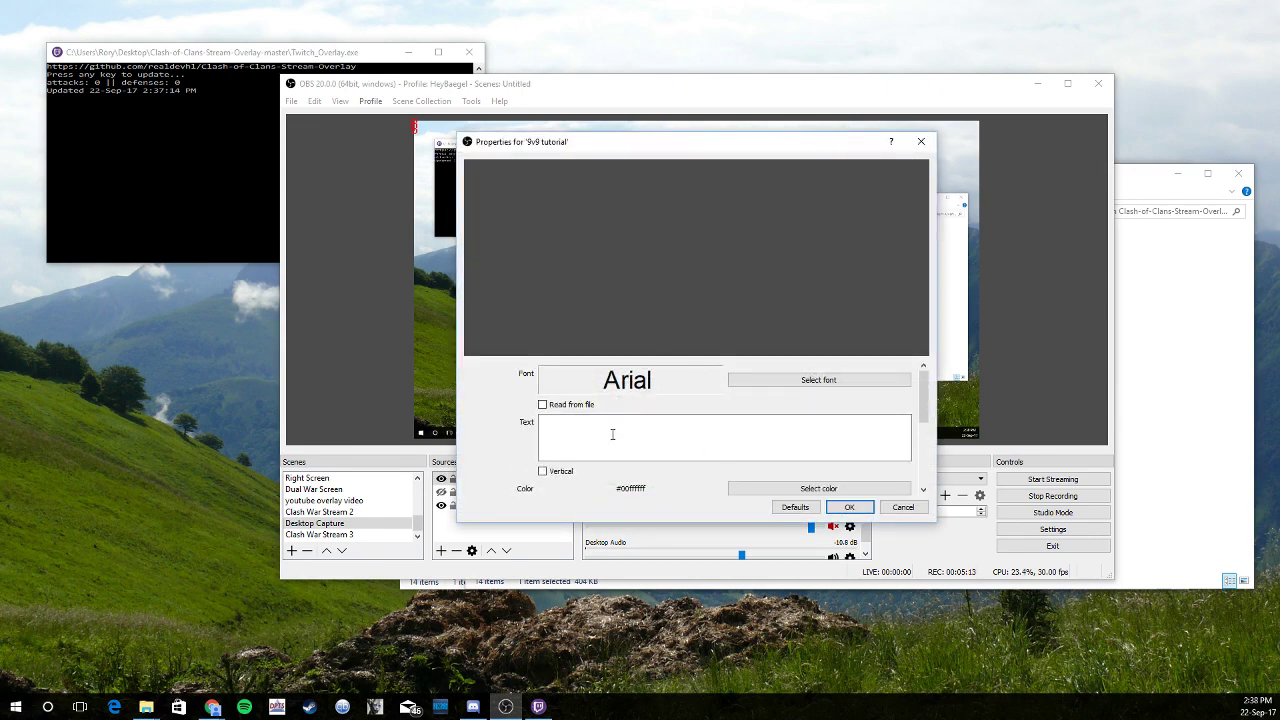
click(542, 405)
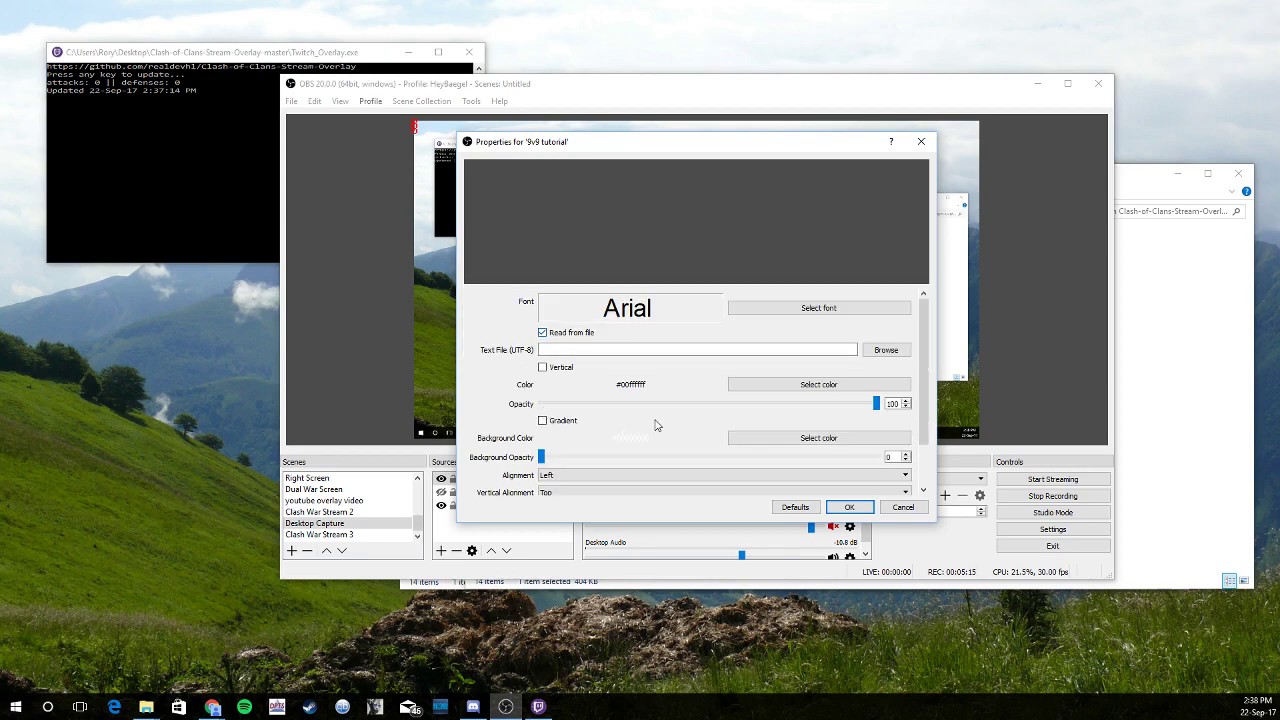
click(883, 352)
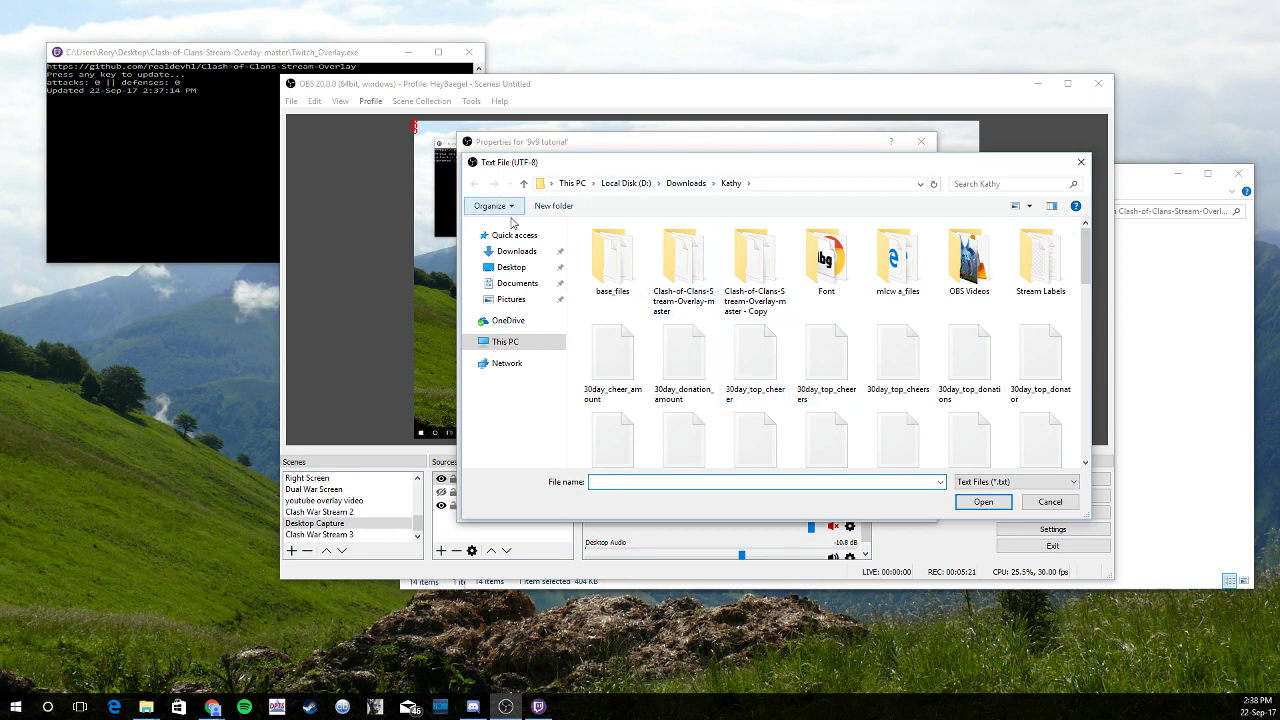
click(511, 268)
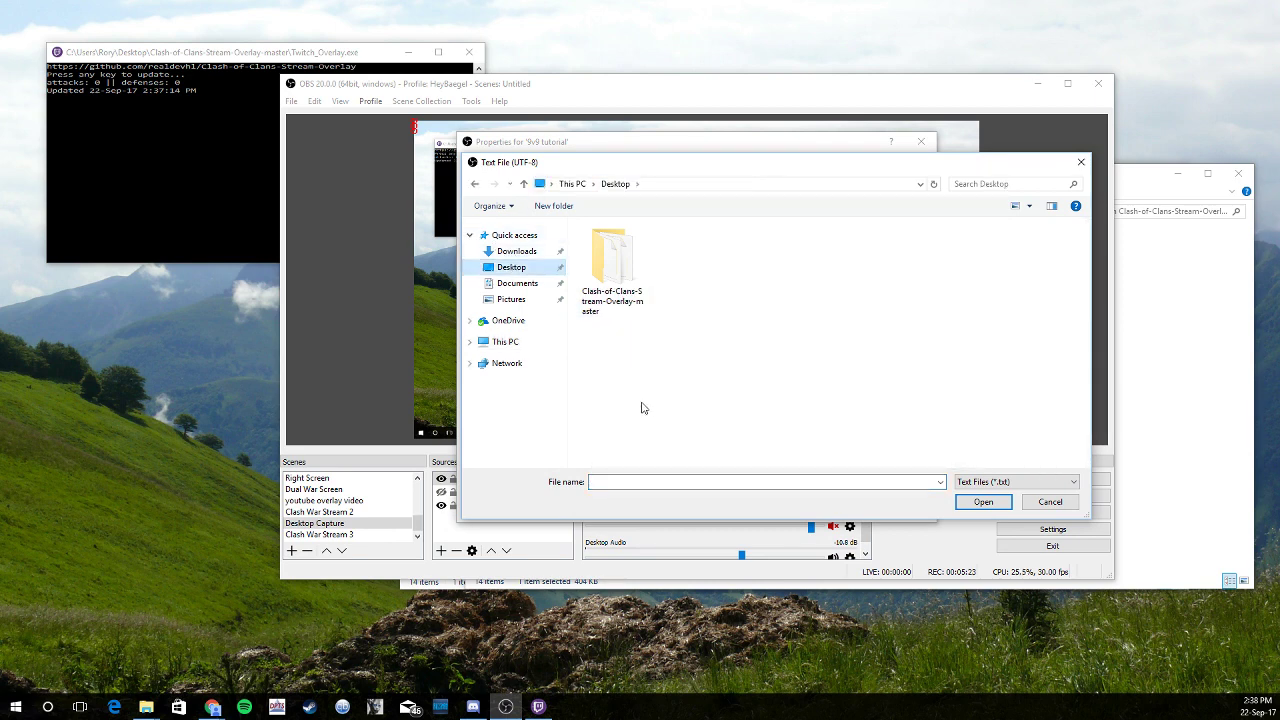
double_click(612, 268)
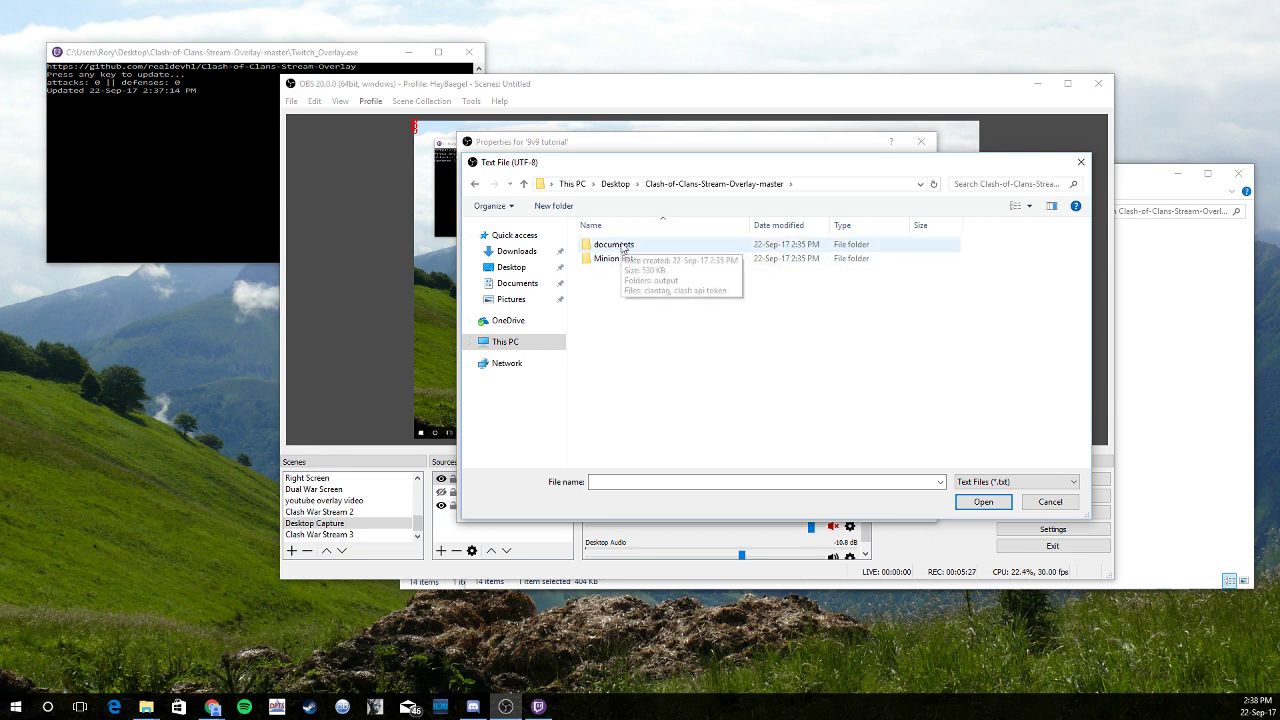
double_click(612, 244)
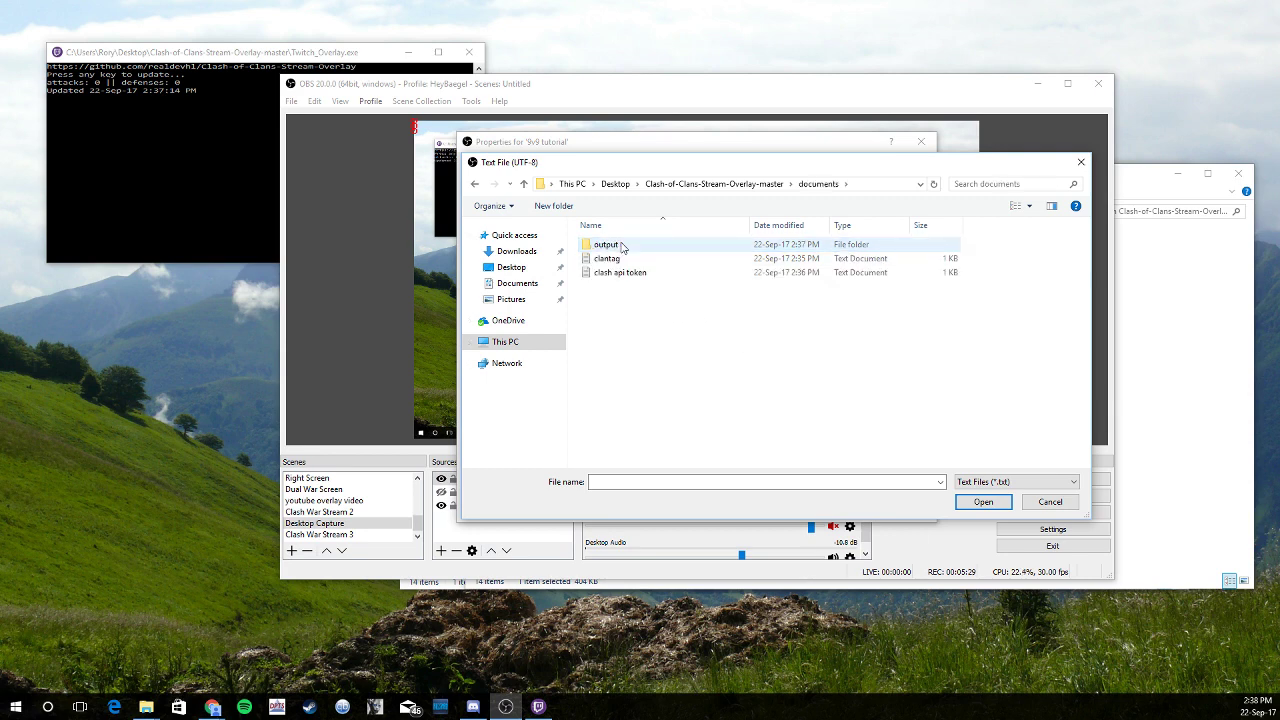
double_click(621, 246)
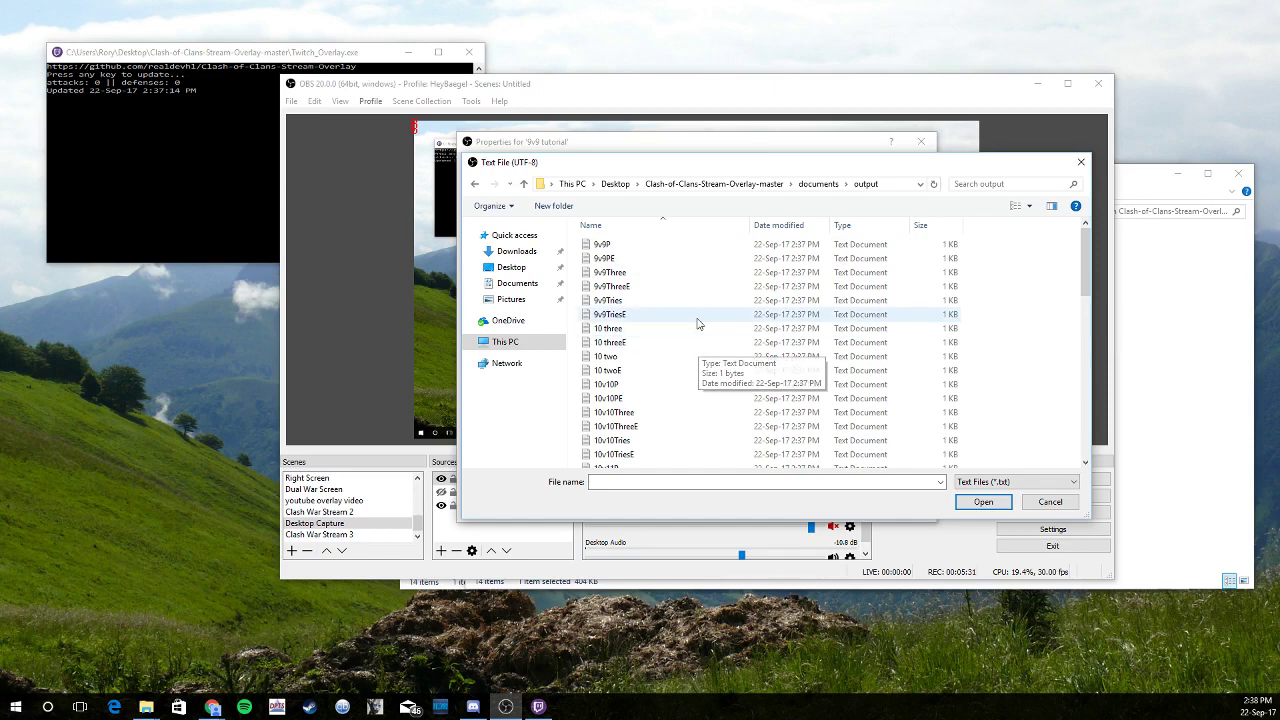
scroll(697, 323, down, 5)
scroll(697, 325, down, 6)
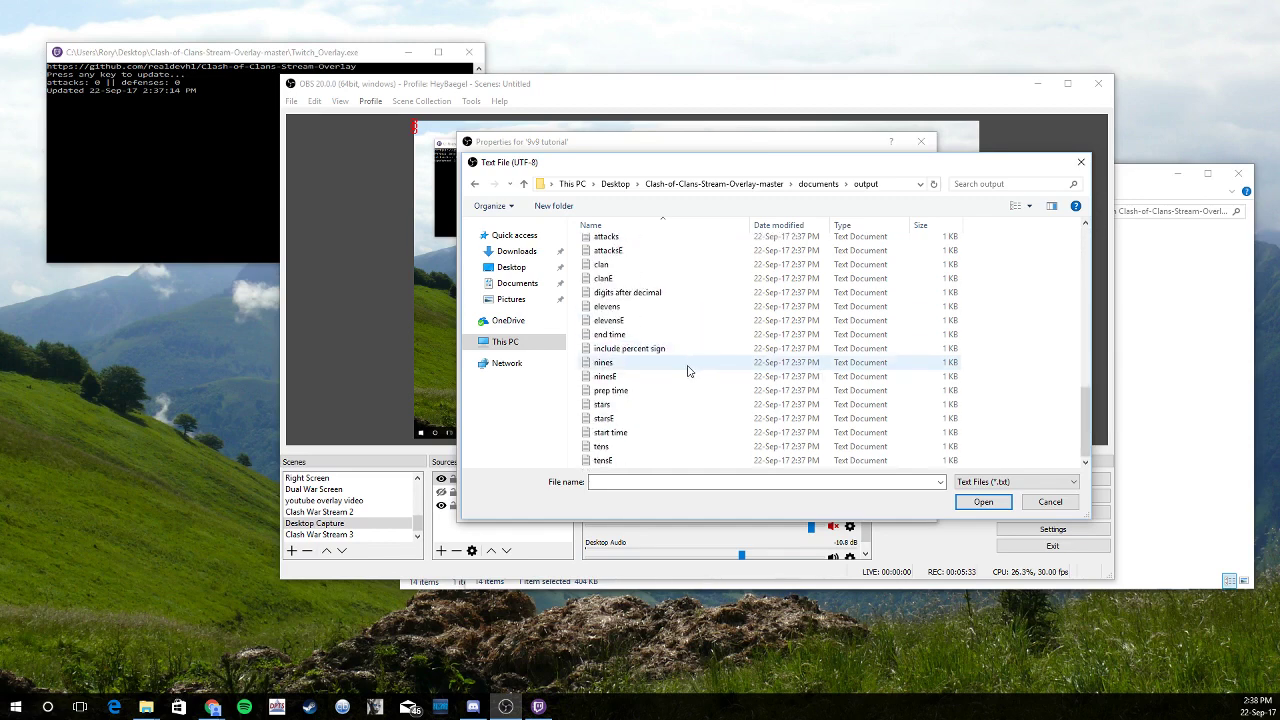
scroll(687, 371, up, 7)
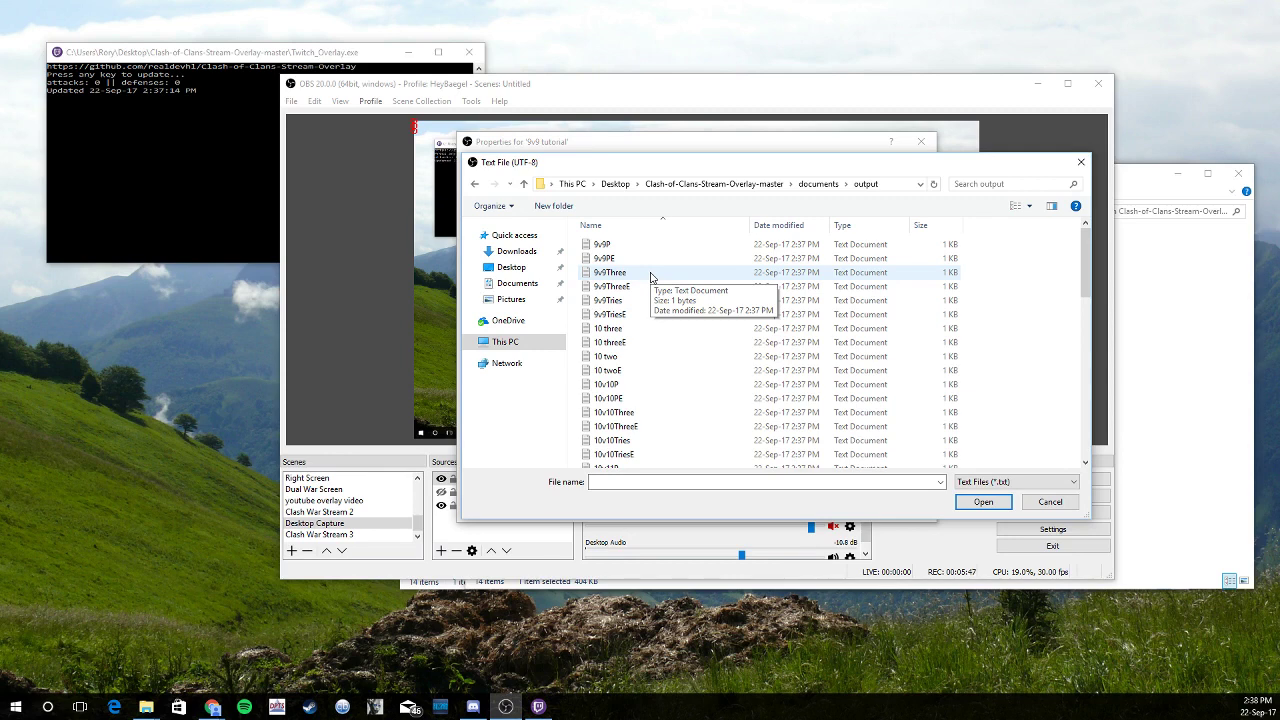
double_click(651, 277)
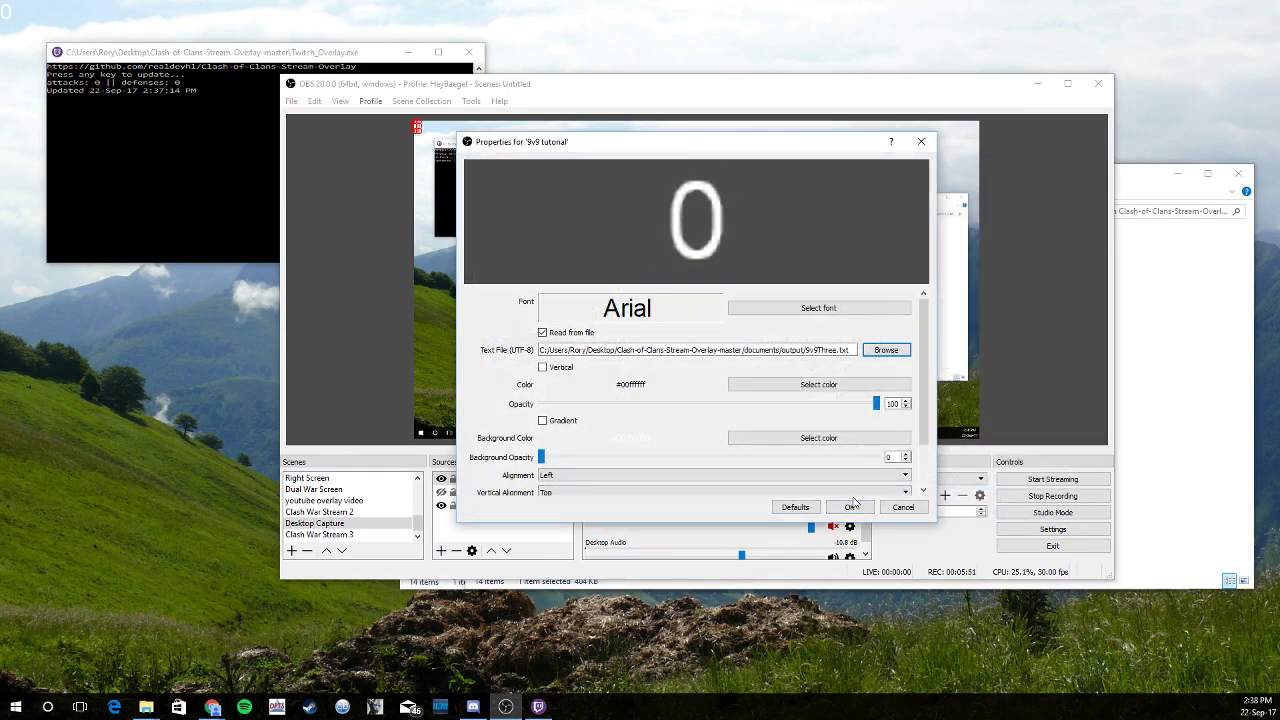
click(815, 306)
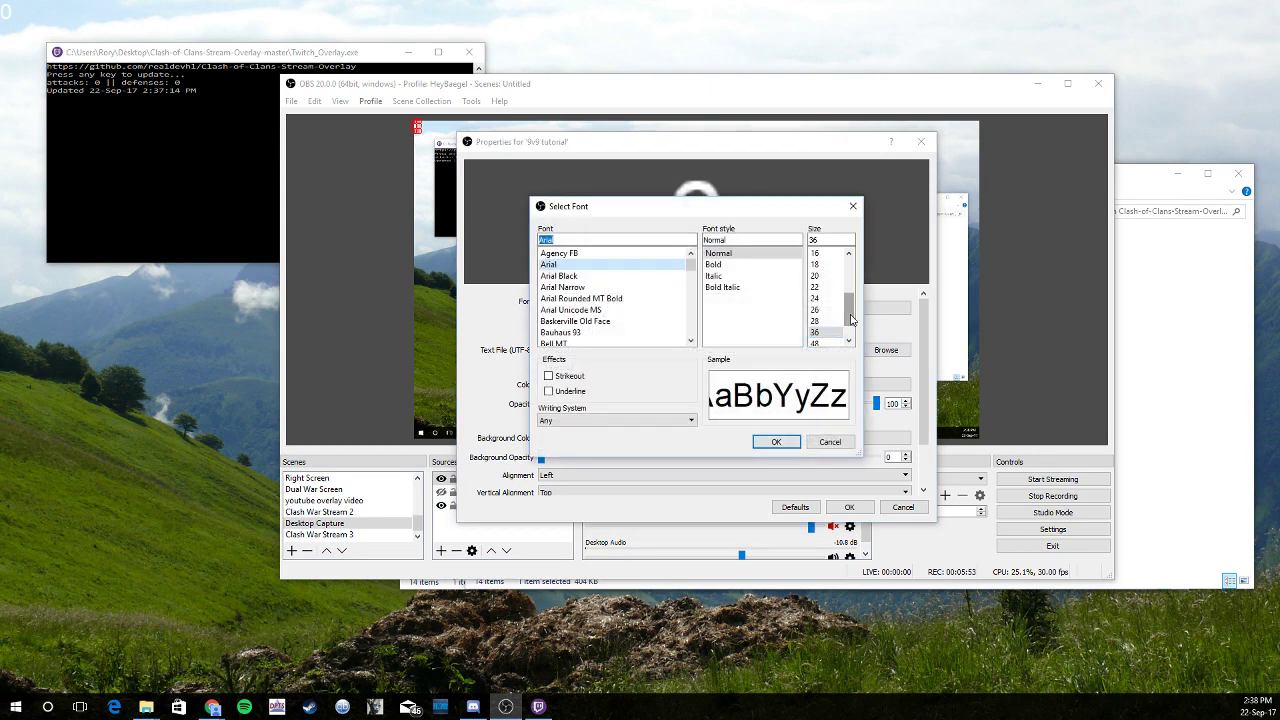
click(815, 332)
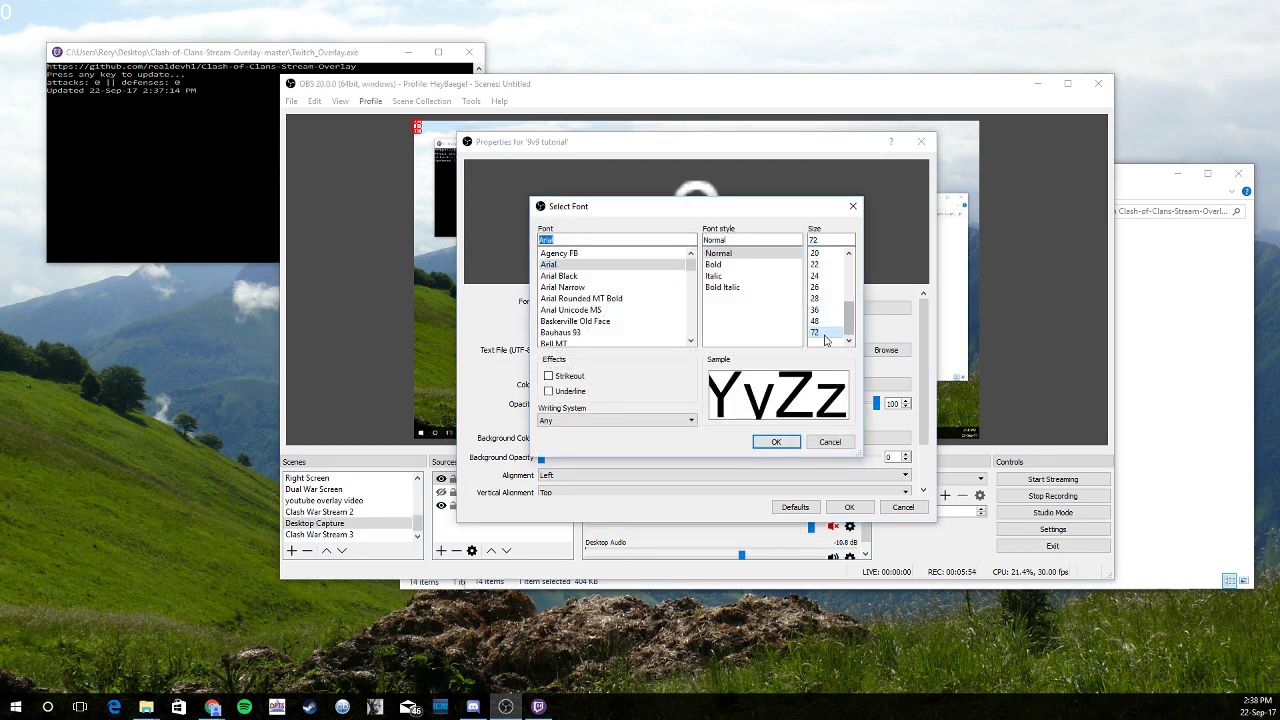
click(777, 441)
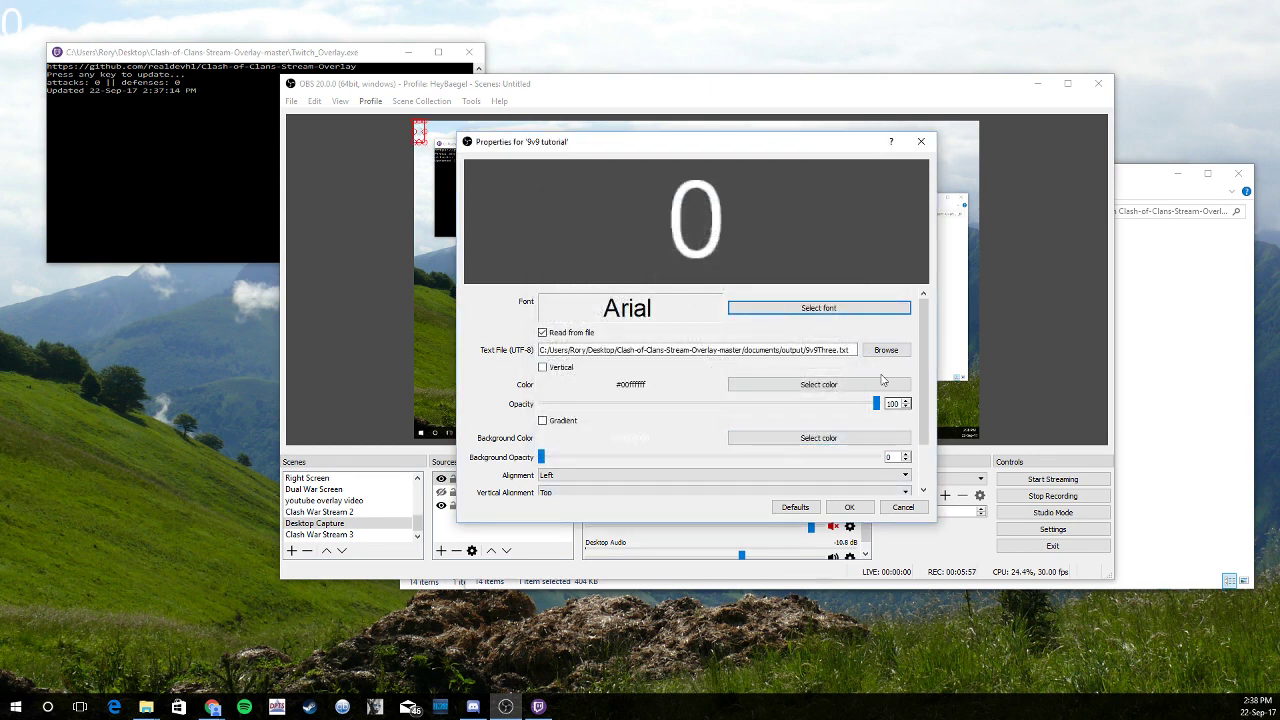
scroll(680, 418, down, 2)
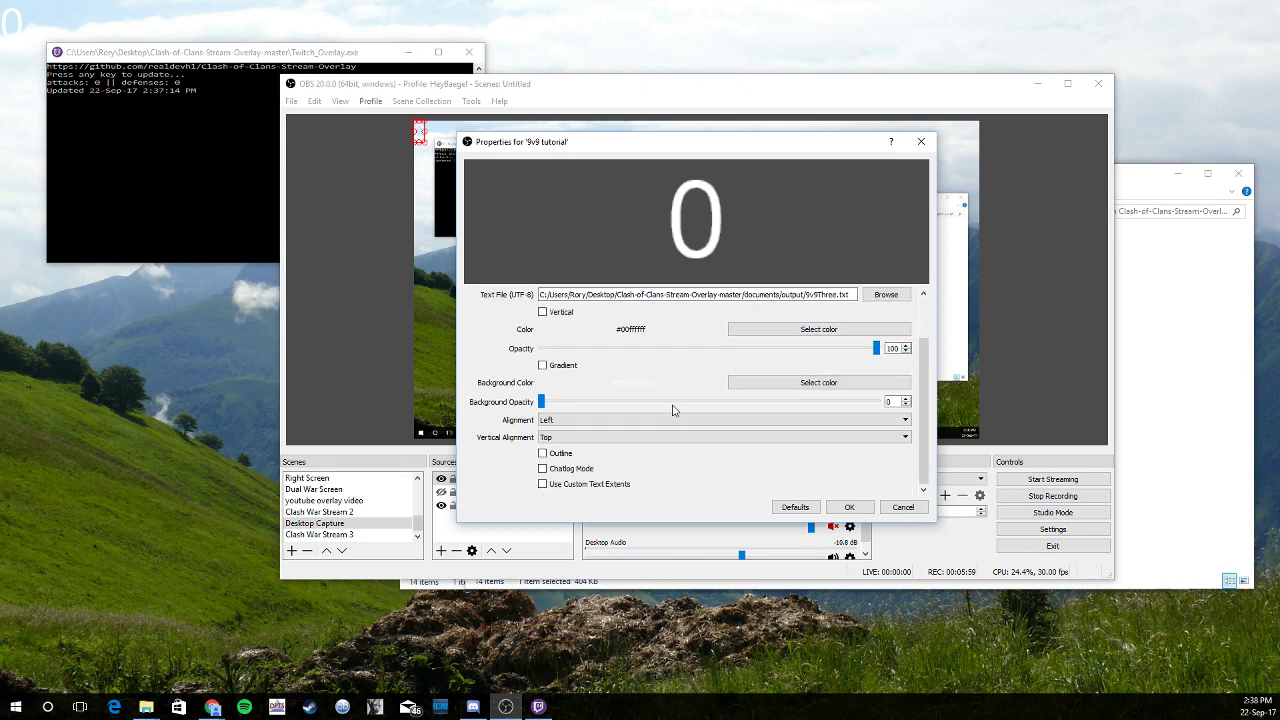
scroll(676, 405, up, 2)
scroll(672, 402, down, 2)
scroll(700, 430, down, 2)
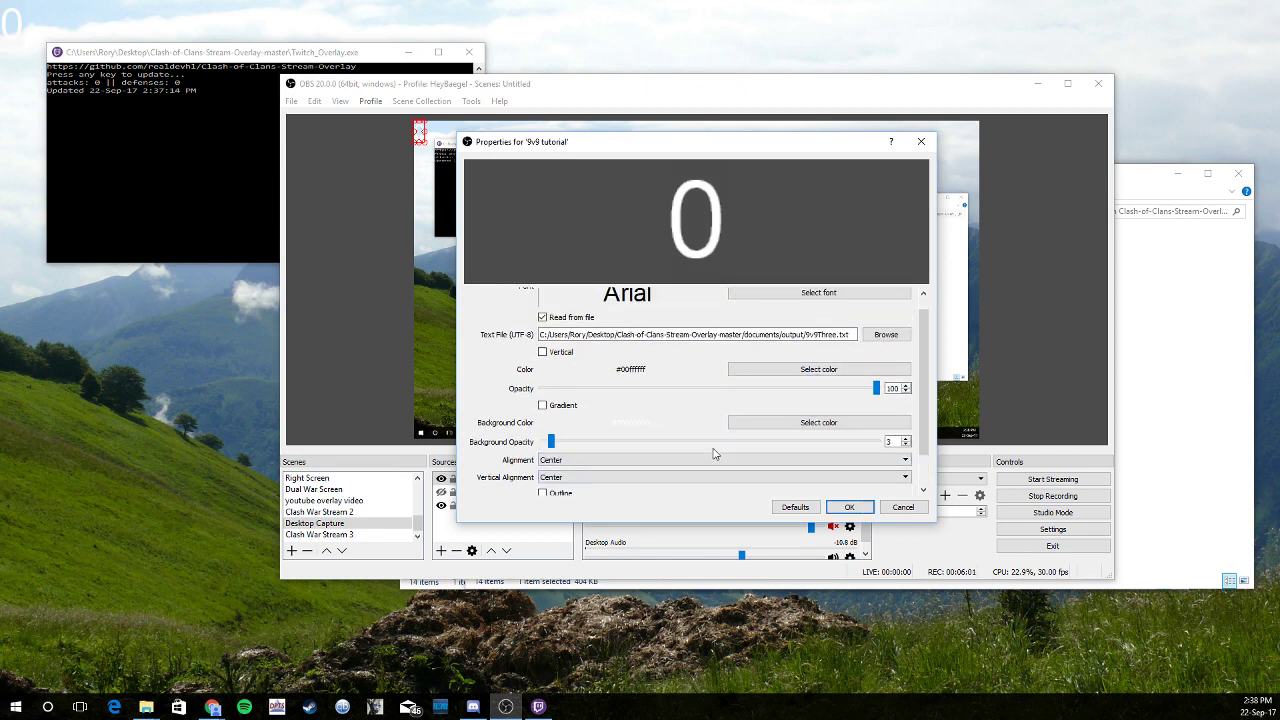
scroll(606, 441, up, 1)
scroll(634, 413, down, 1)
scroll(591, 387, up, 1)
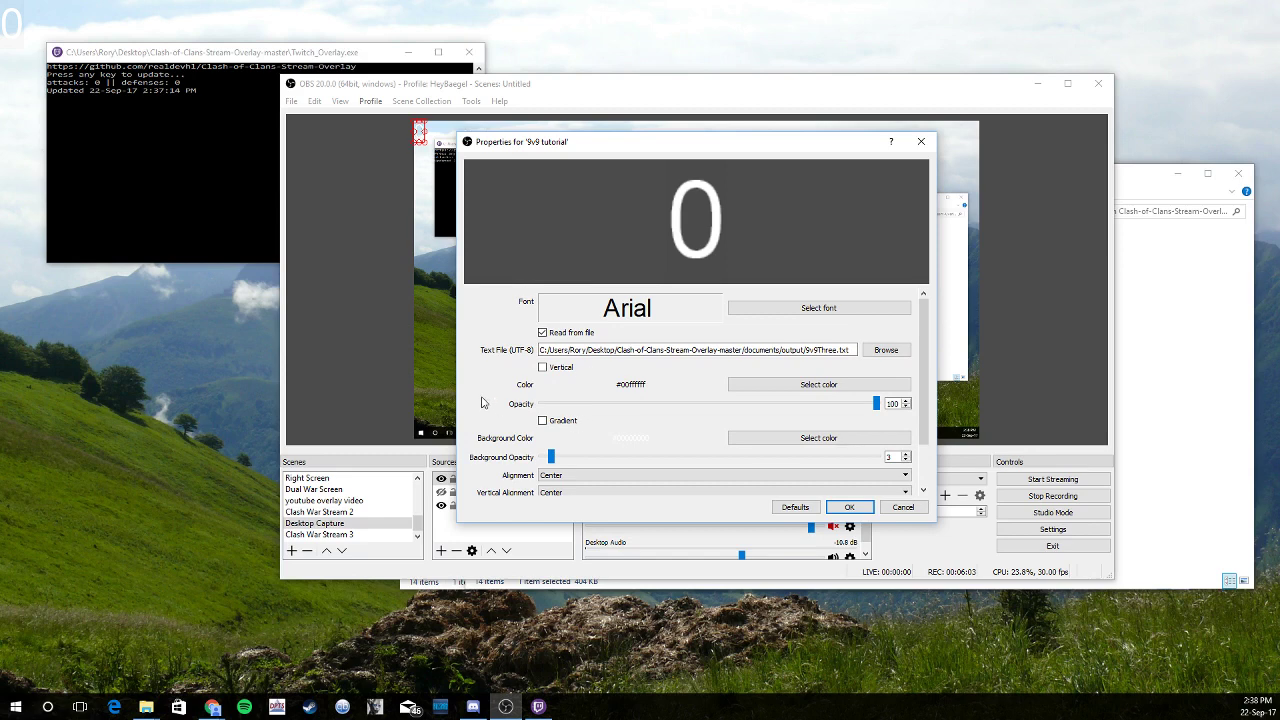
click(745, 308)
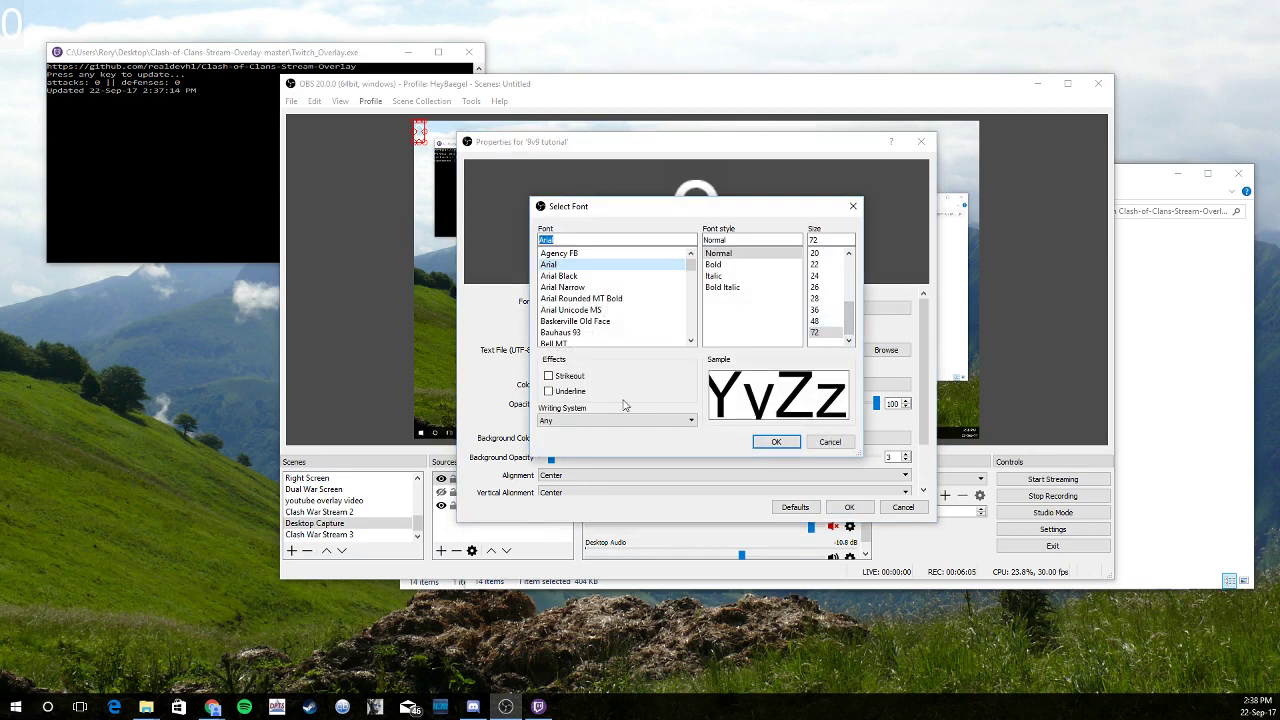
scroll(640, 323, down, 5)
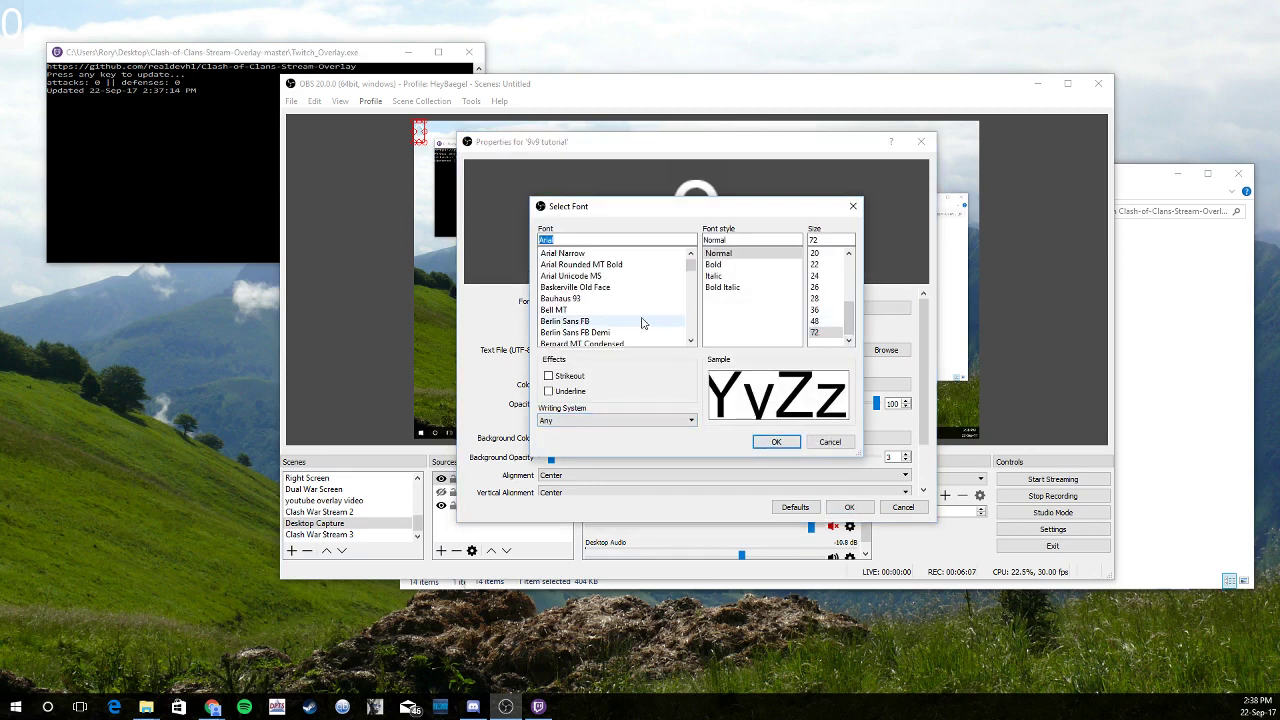
click(773, 443)
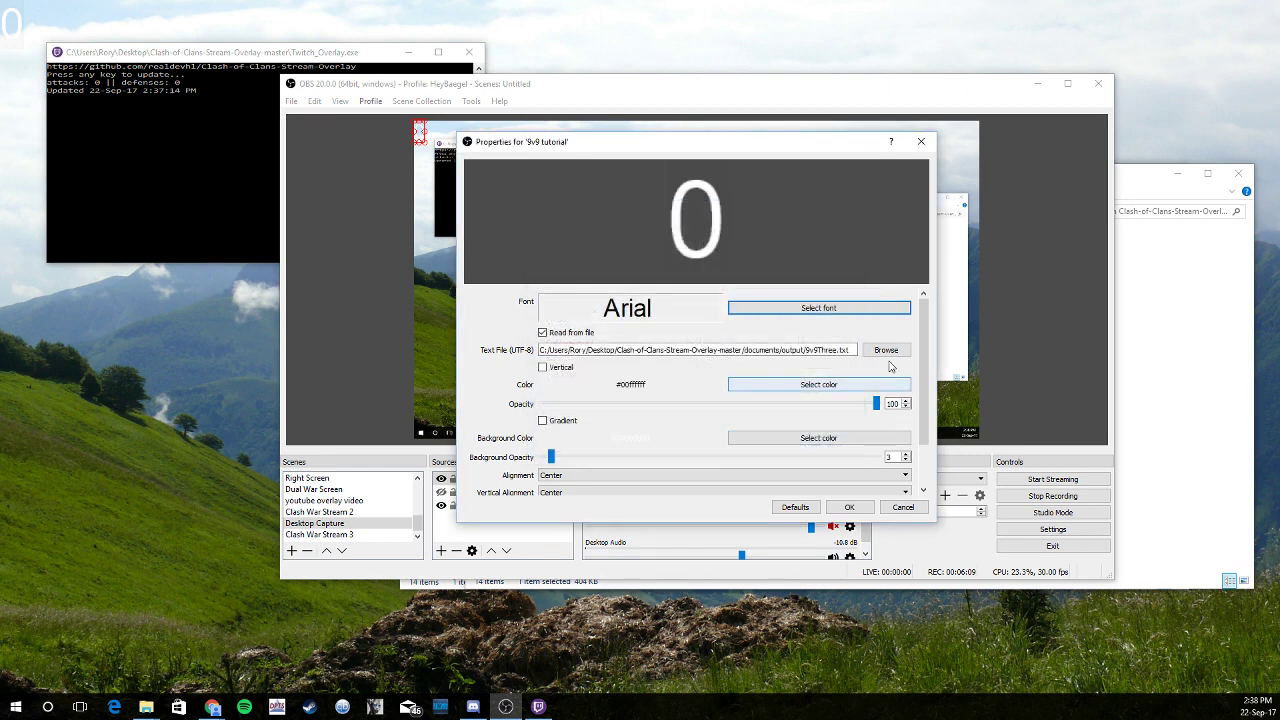
scroll(925, 367, down, 3)
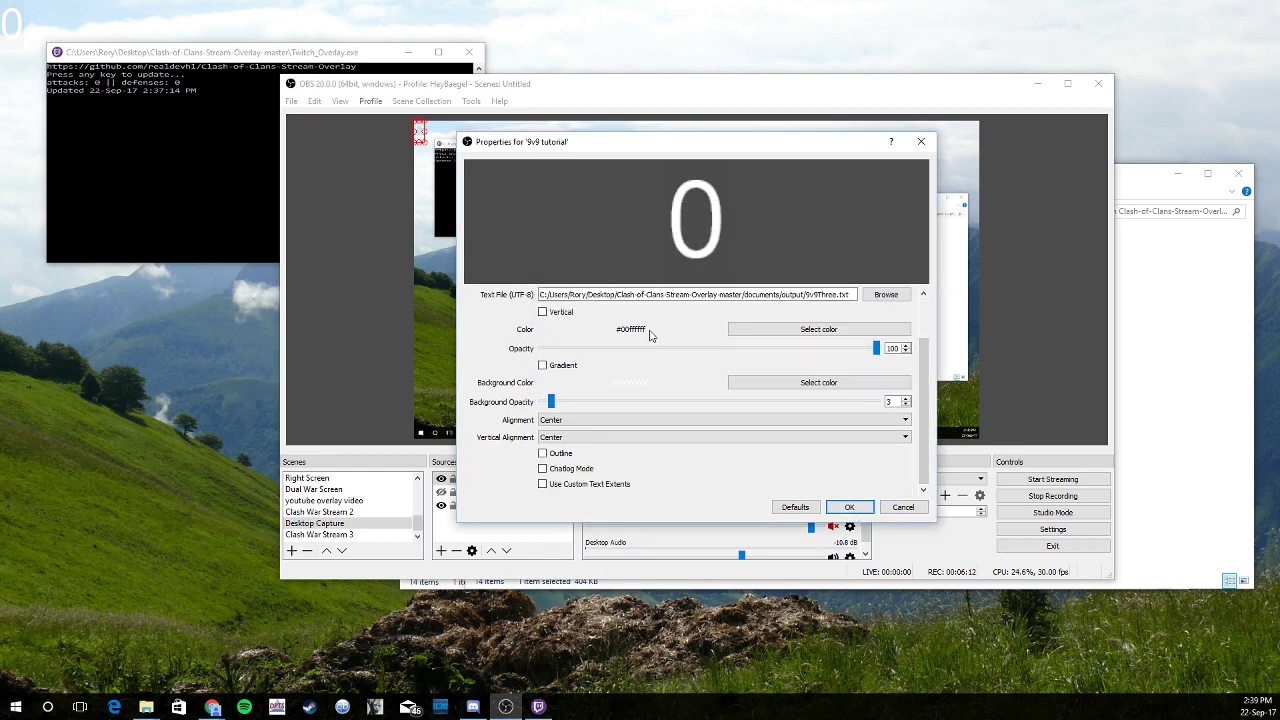
Color the 9v9 tutorial text blue and drag it to the scene's left side
click(740, 330)
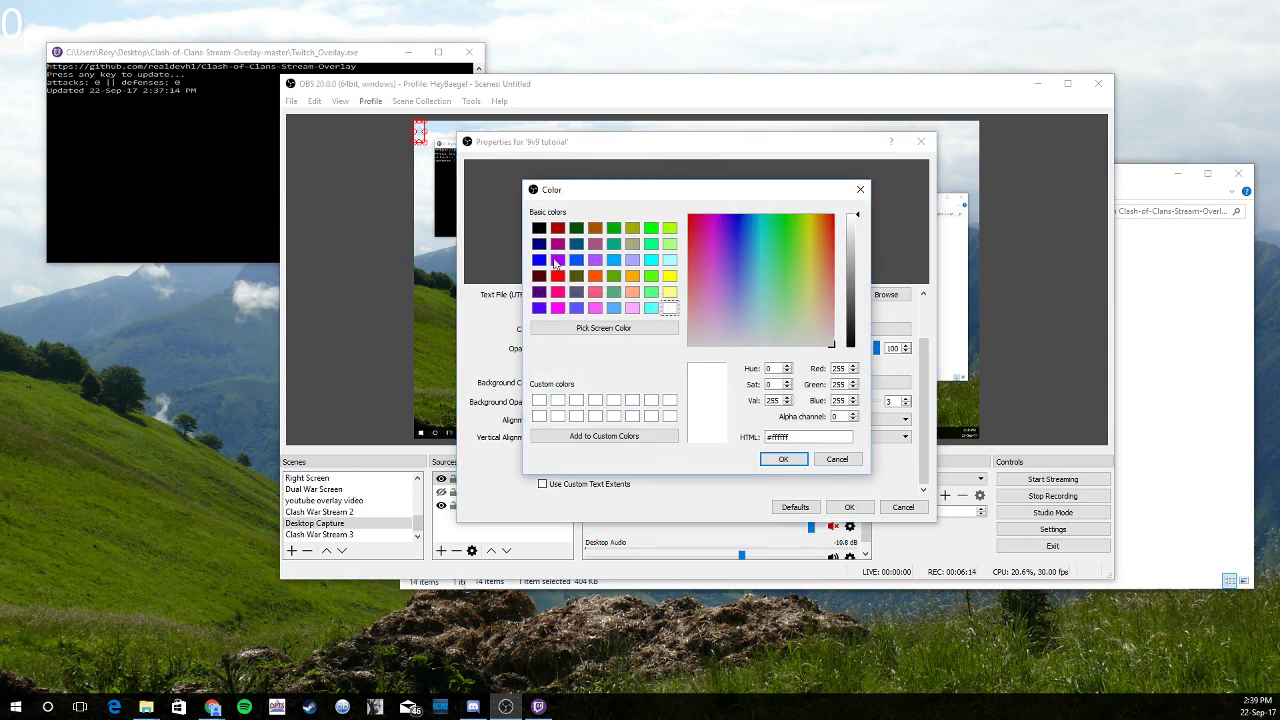
click(577, 261)
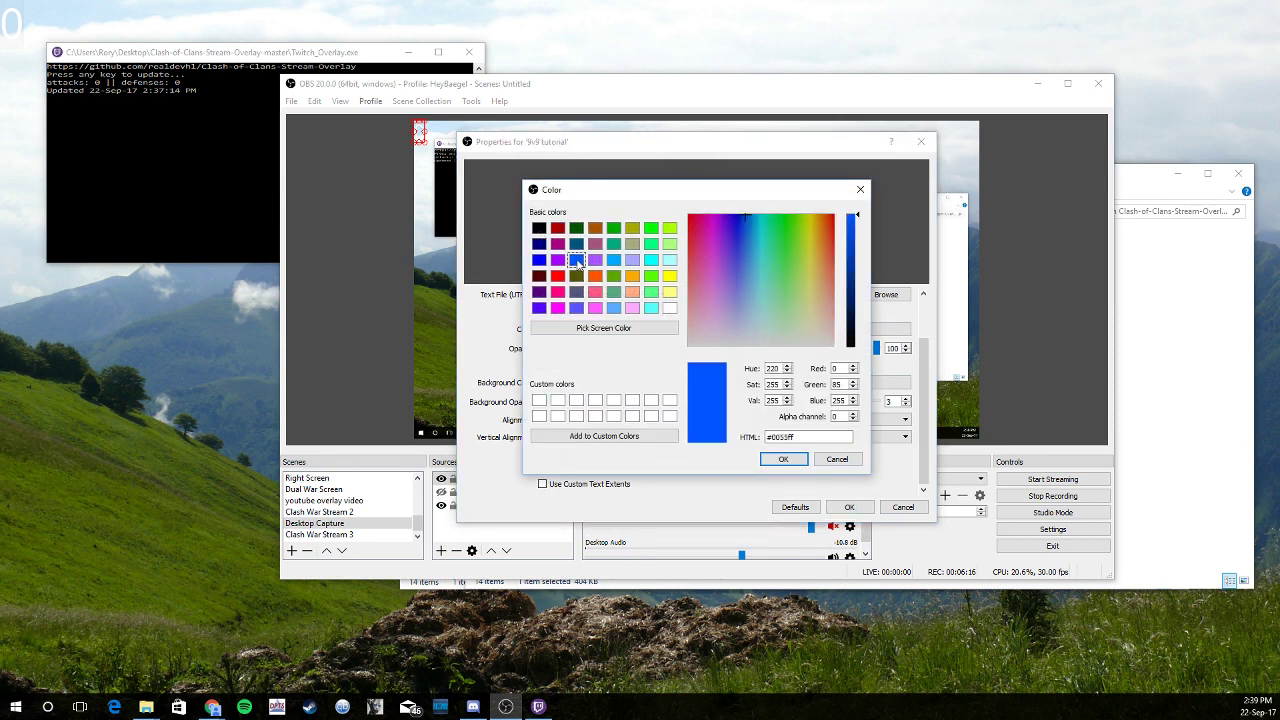
click(784, 459)
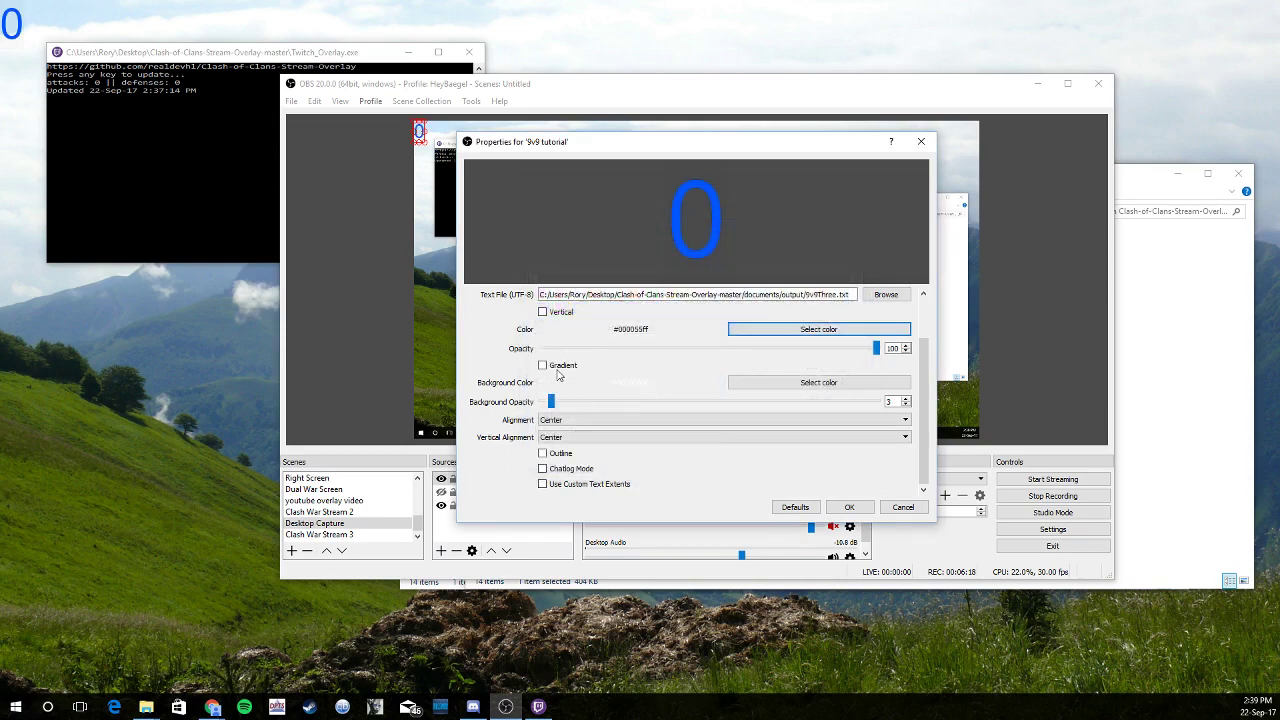
click(849, 507)
drag(419, 132, 430, 306)
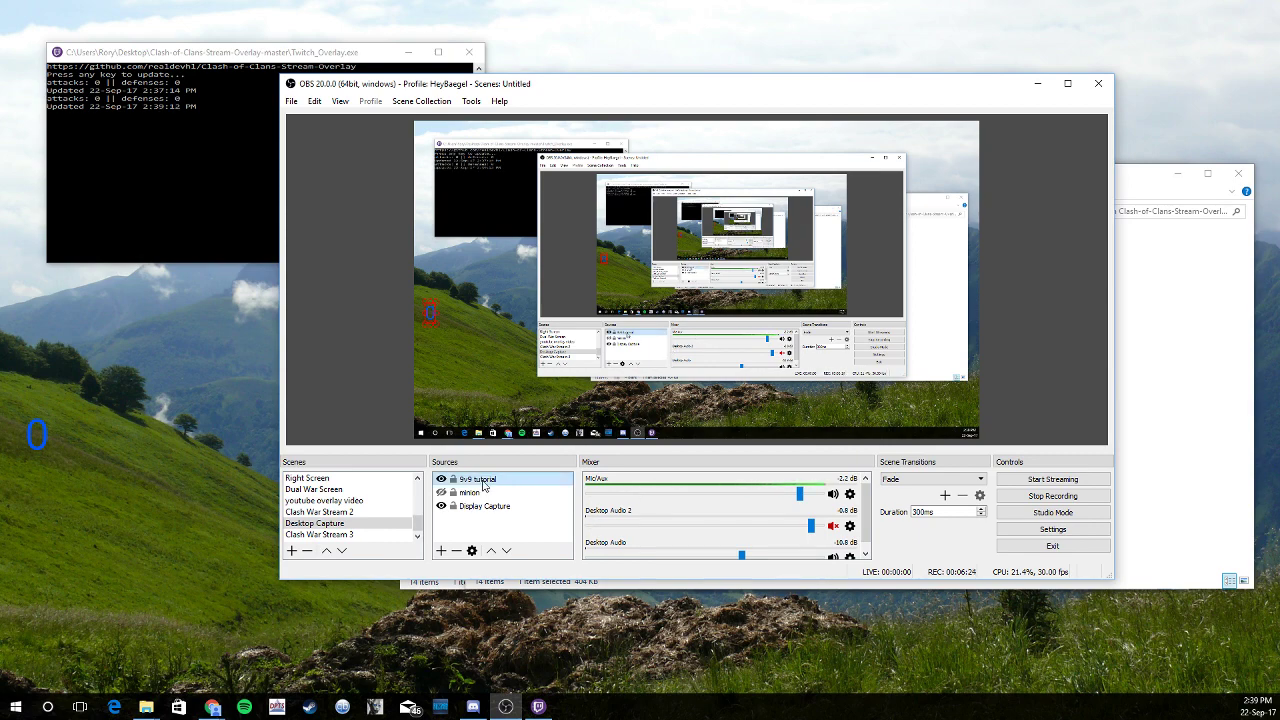
Change the 9v9 tutorial text colour back to white in its properties
right_click(484, 479)
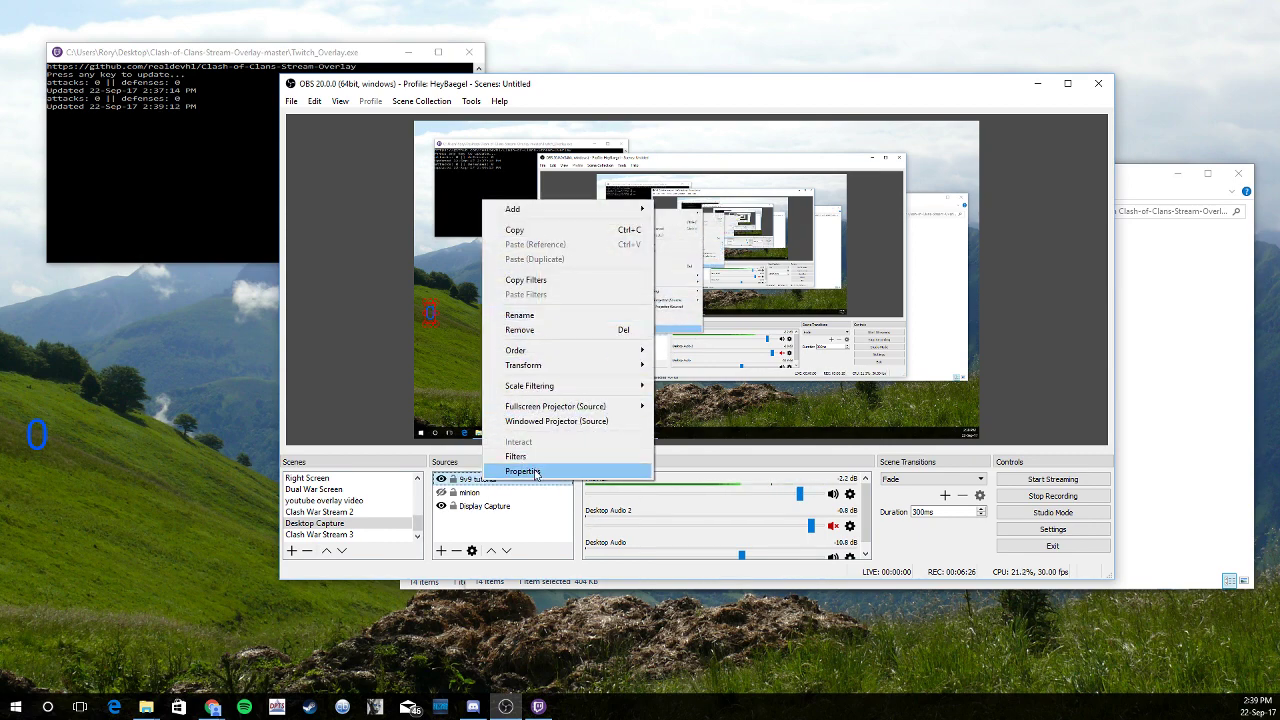
click(522, 471)
click(770, 458)
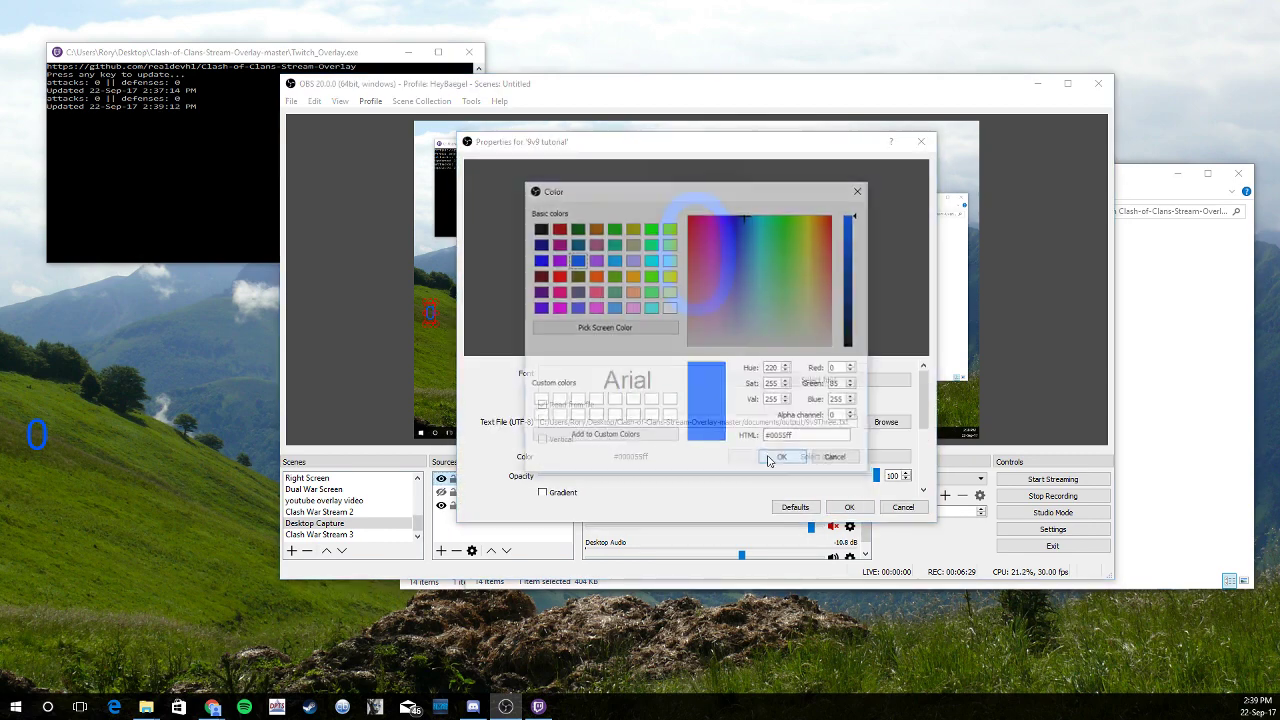
click(538, 400)
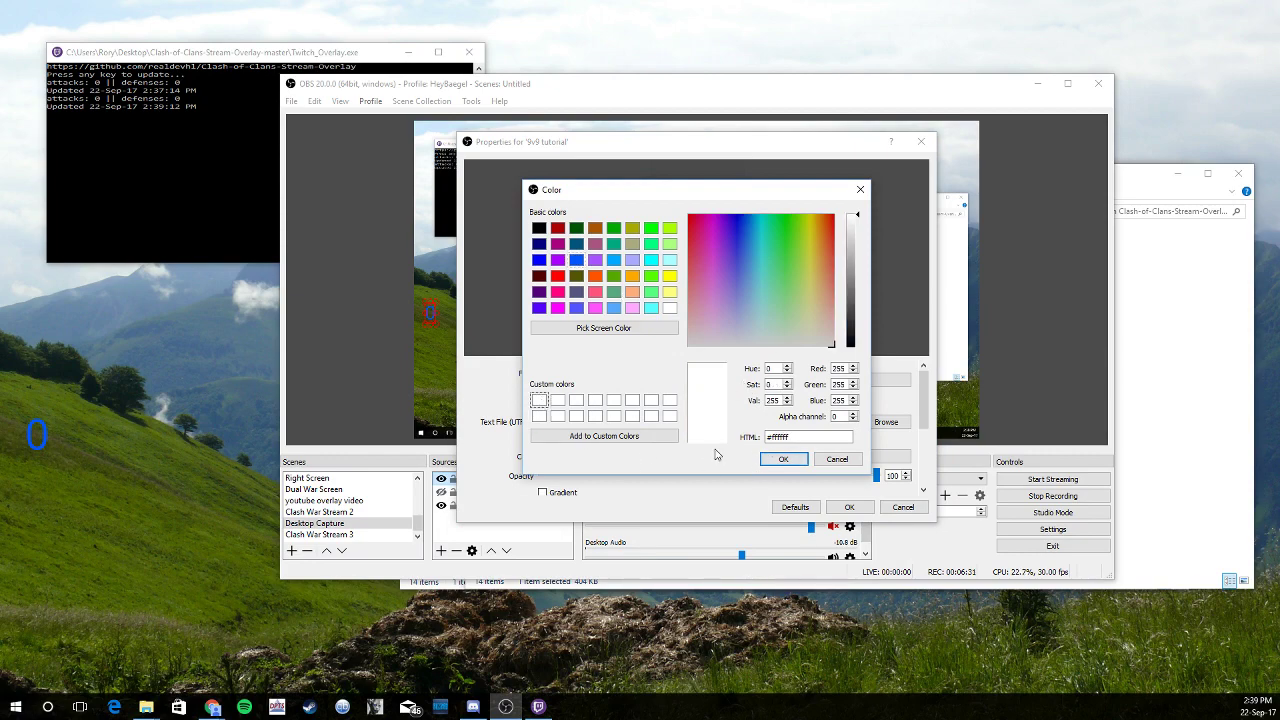
click(780, 460)
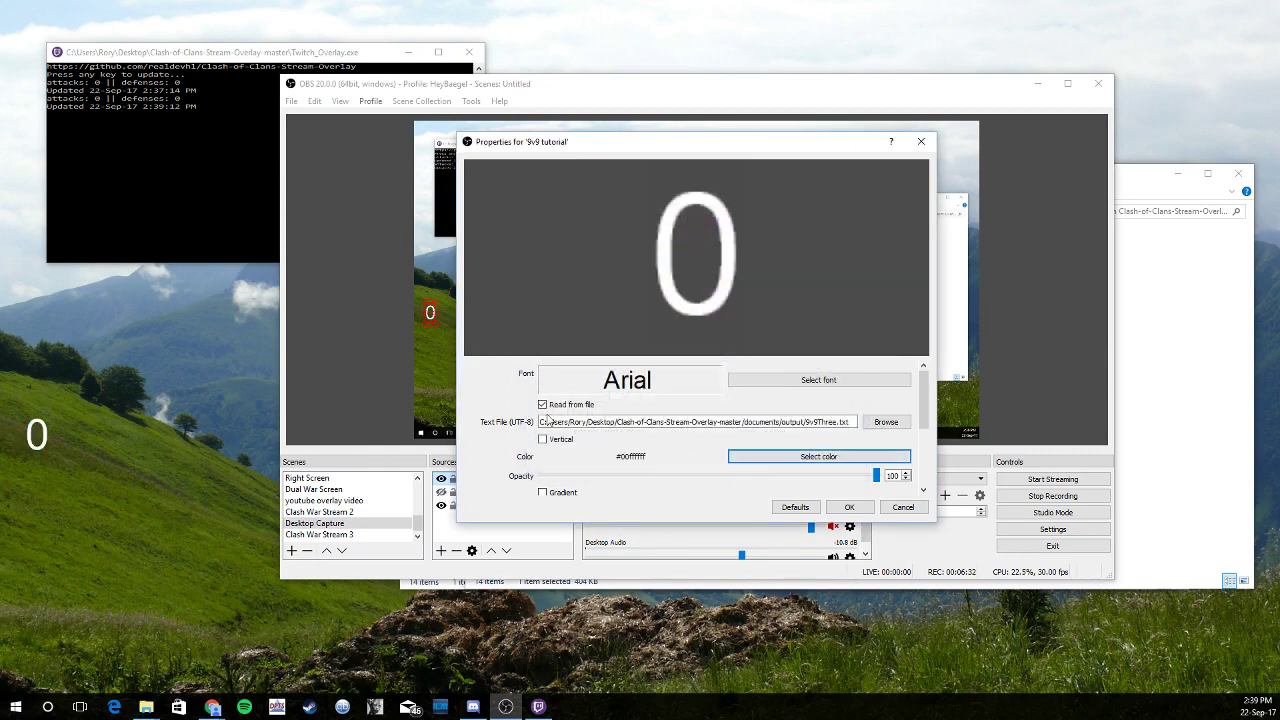
click(847, 508)
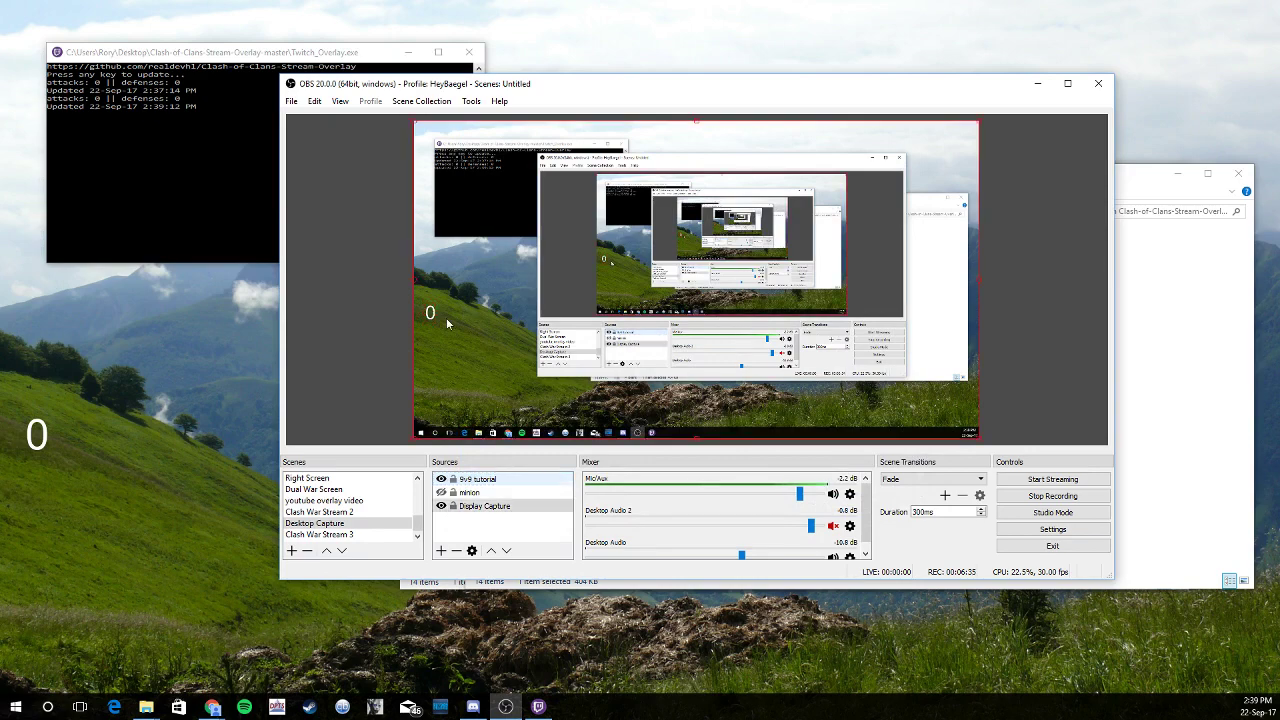
Add a Text (GDI+) source named '9v9 tries tutorial', getting past the duplicate-name warning
right_click(490, 481)
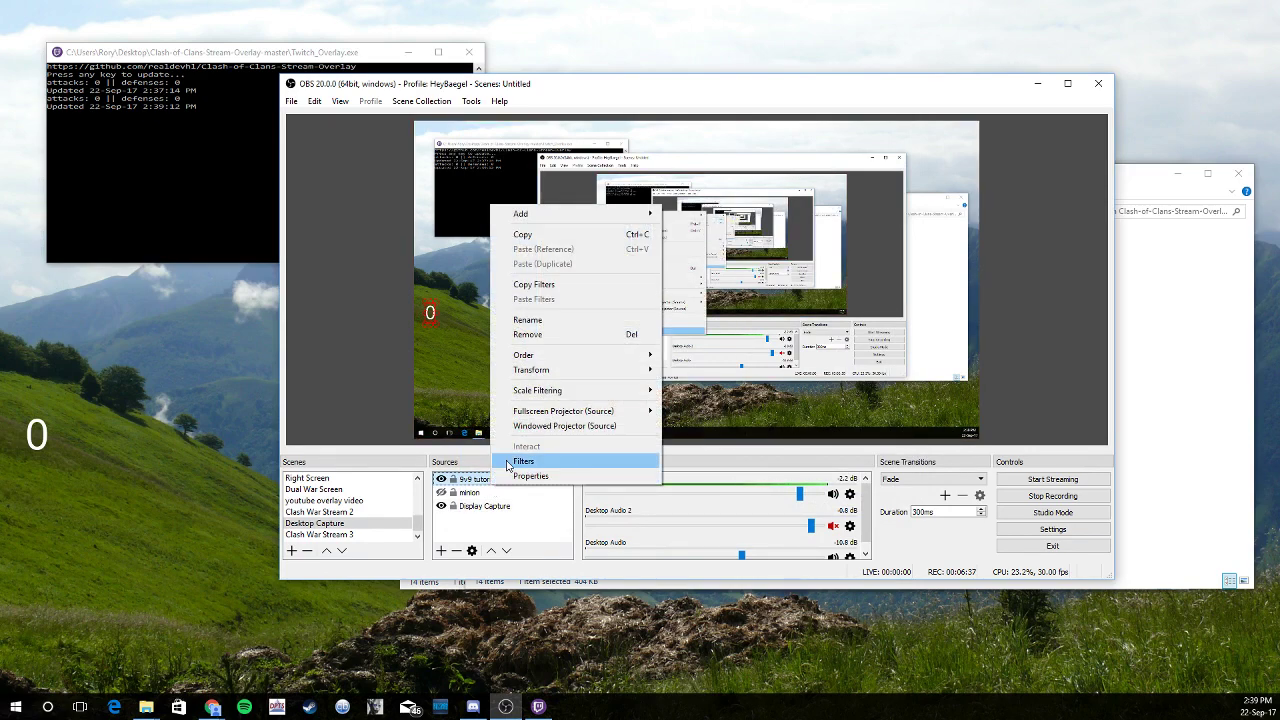
mouse_move(569, 213)
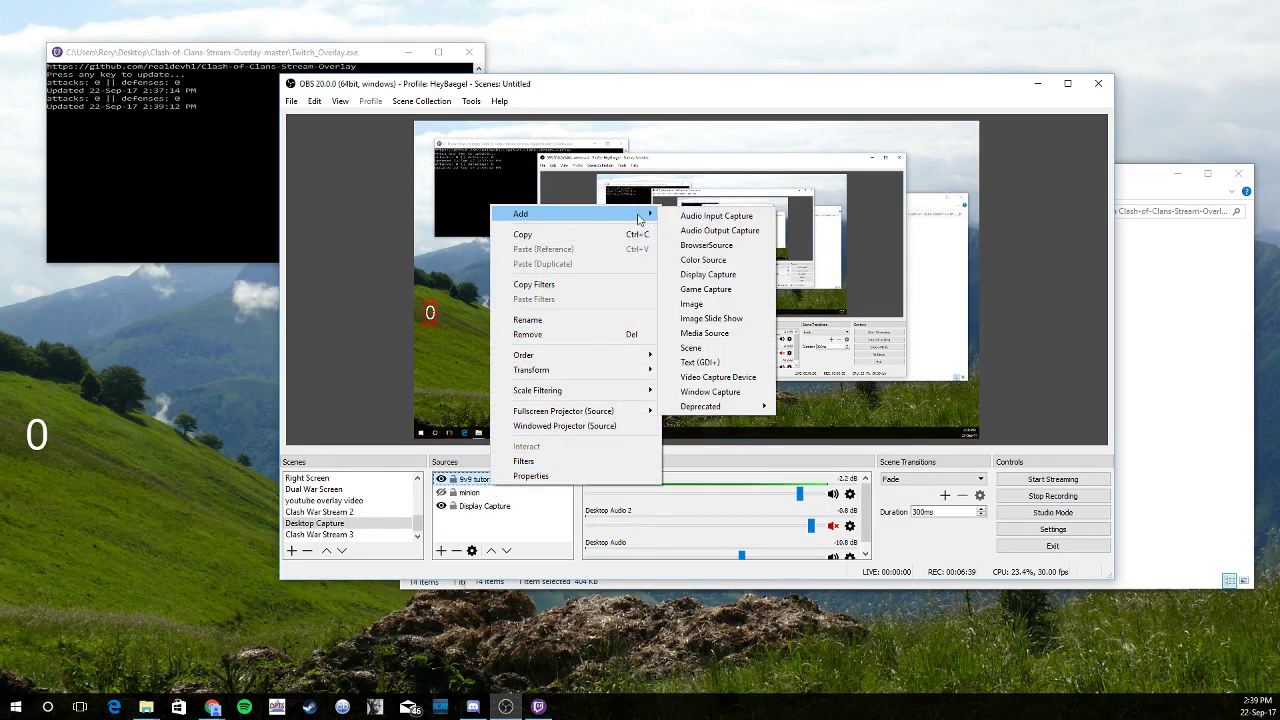
click(700, 362)
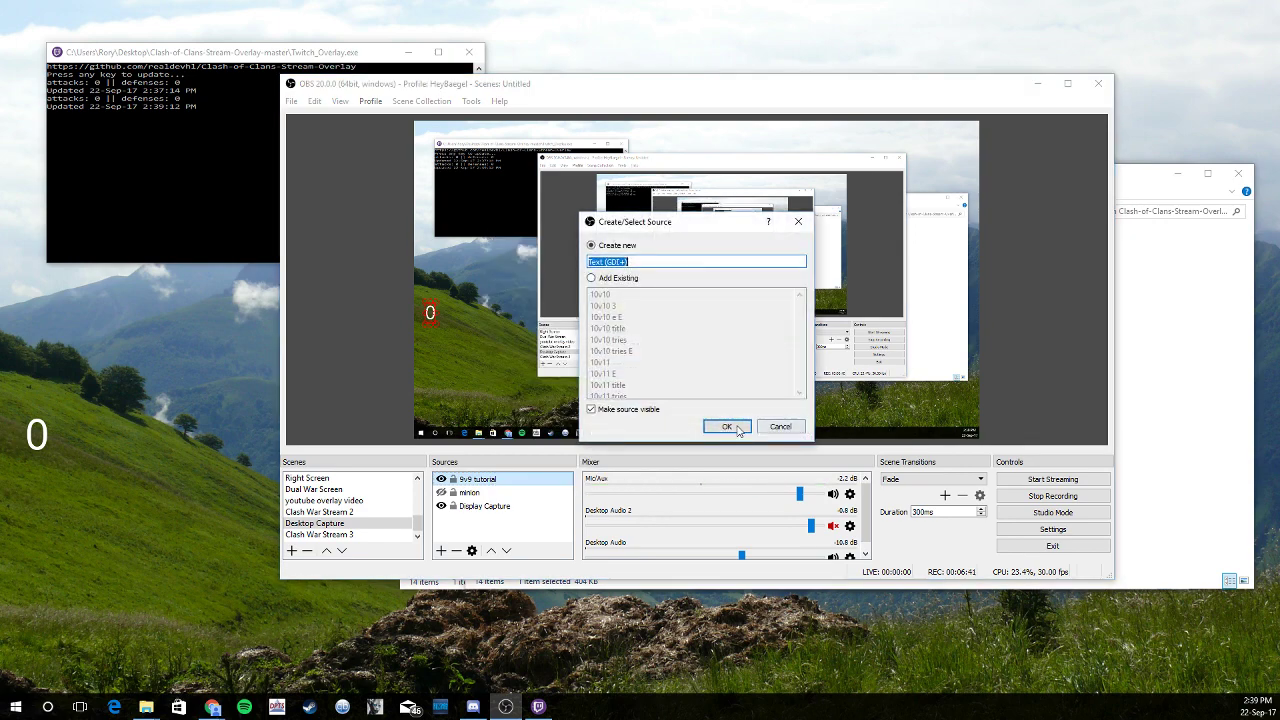
text(9)
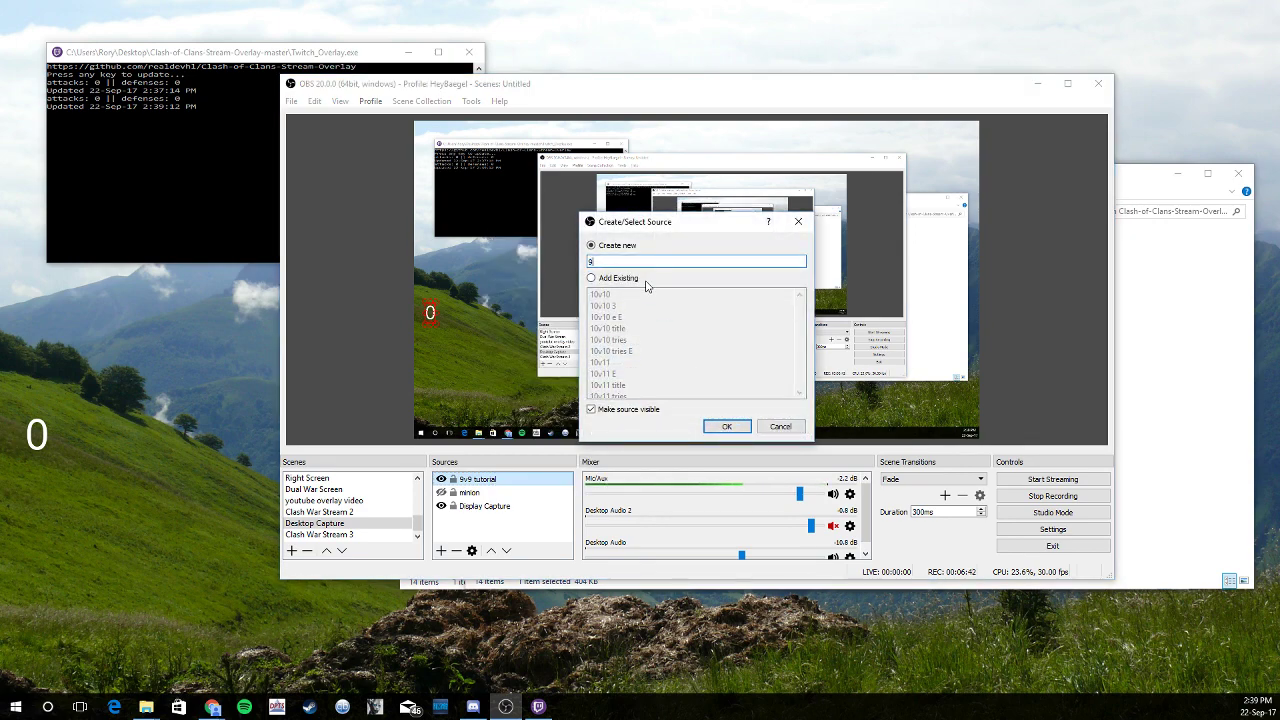
text(v9 tries)
key(Return)
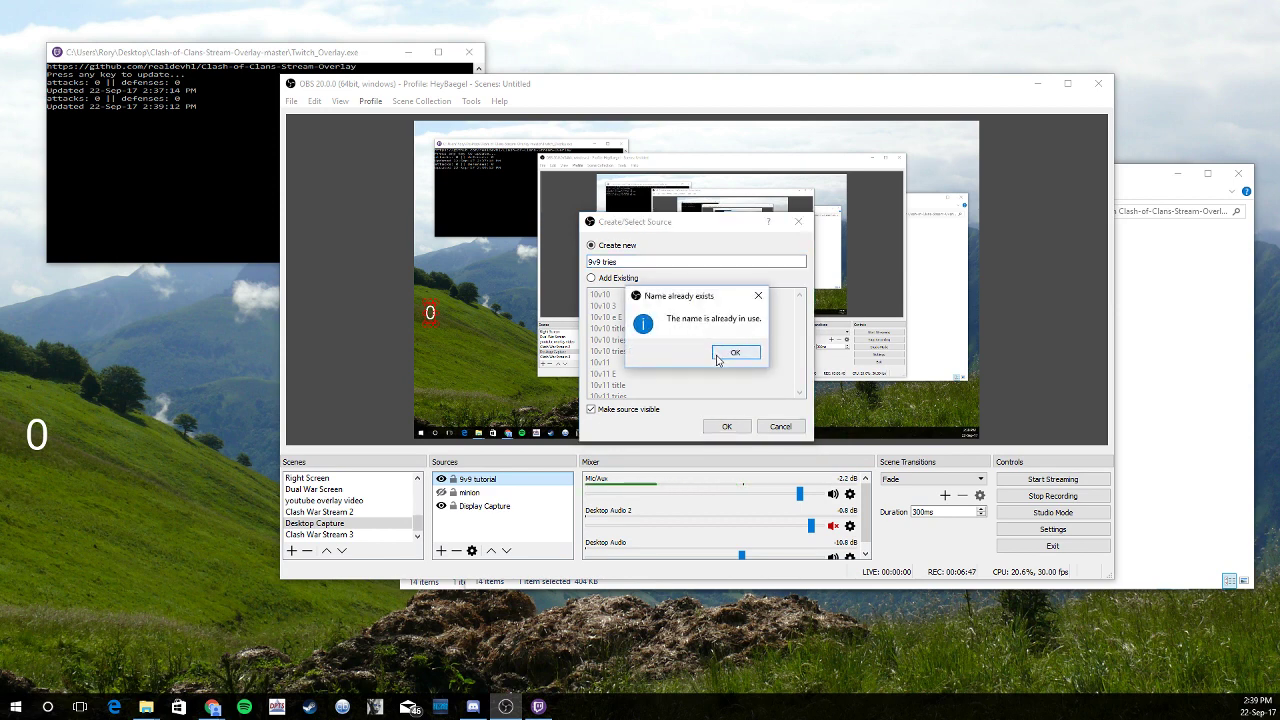
click(735, 352)
text(tutorial)
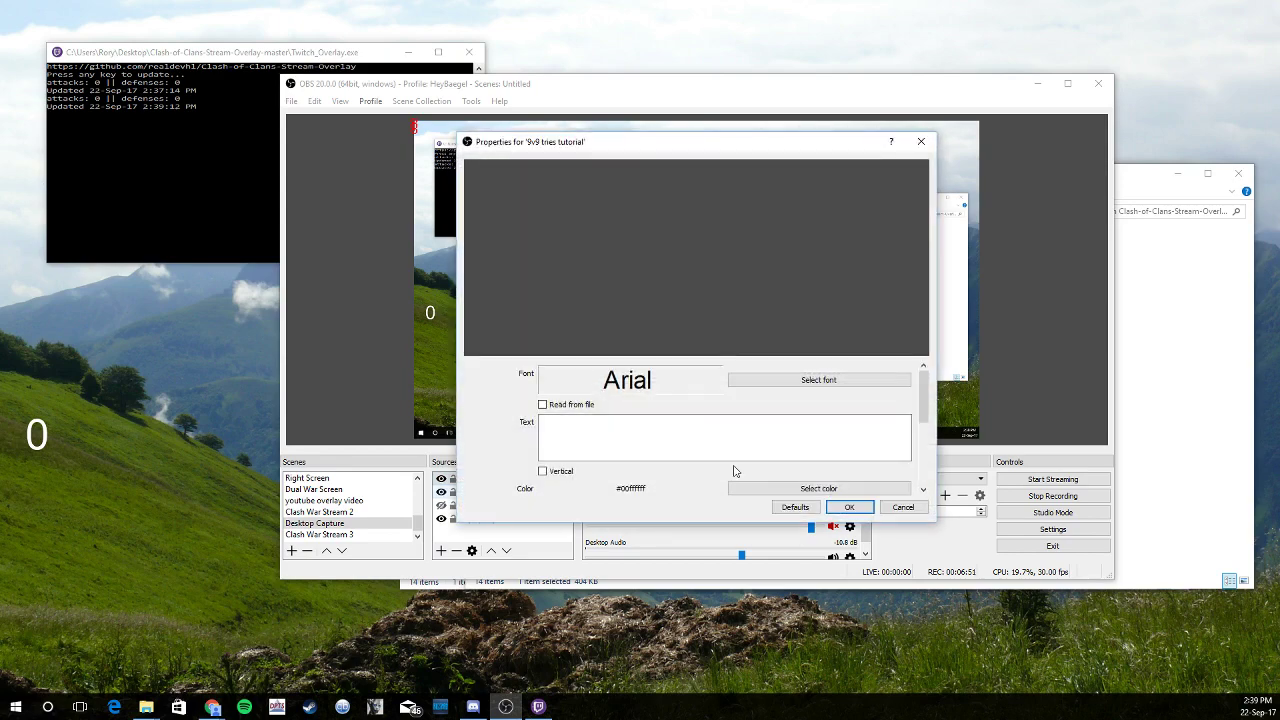
Make the '9v9 tries tutorial' text read from the file 9v9Tries.txt and save
scroll(850, 420, down, 1)
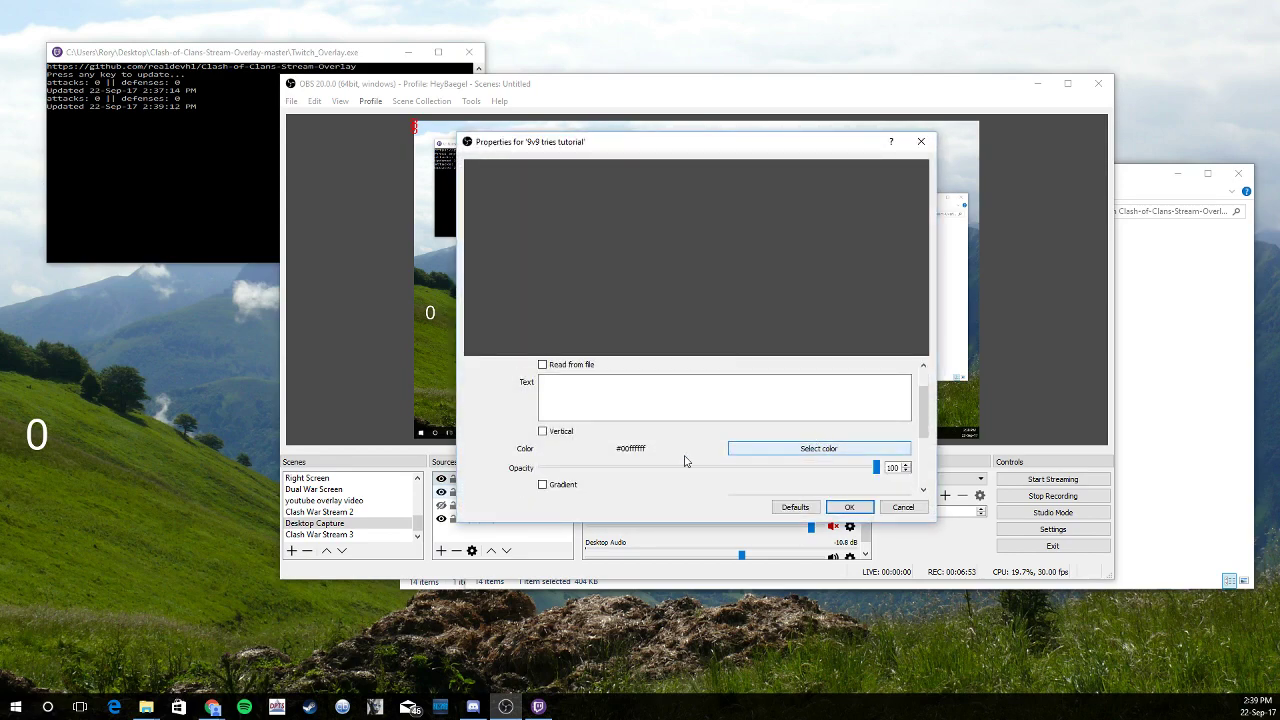
click(544, 366)
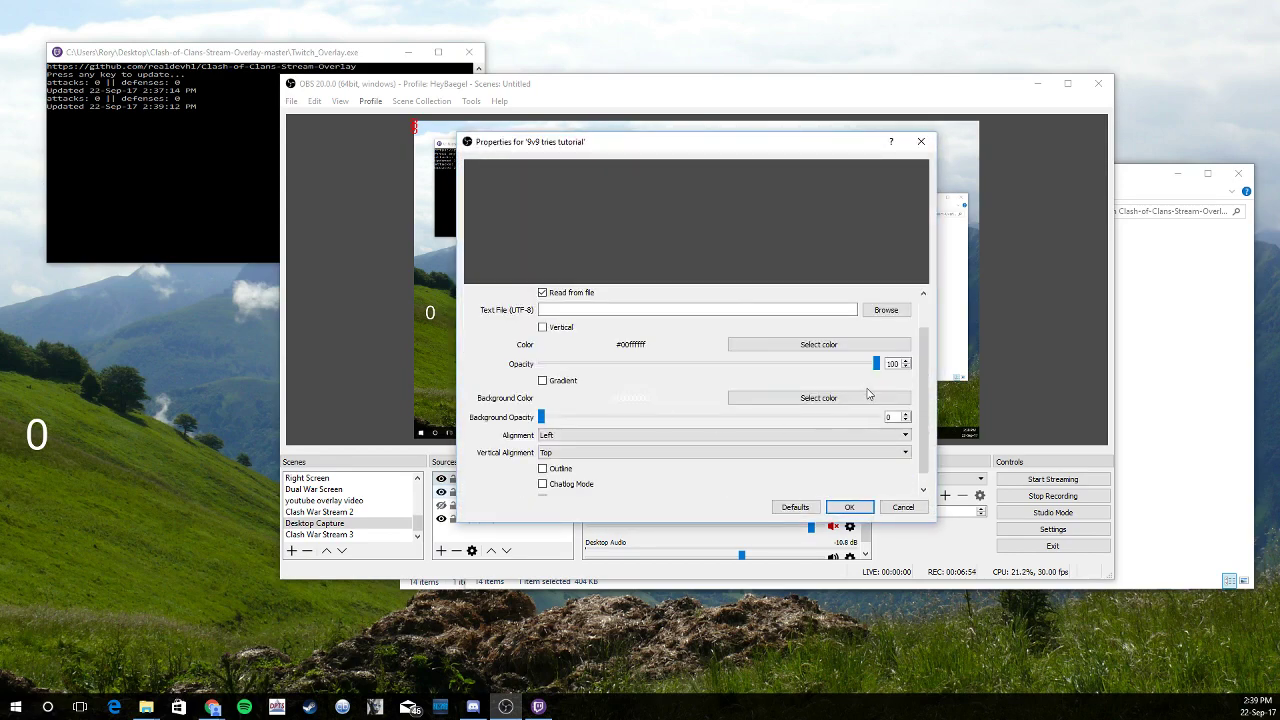
click(885, 311)
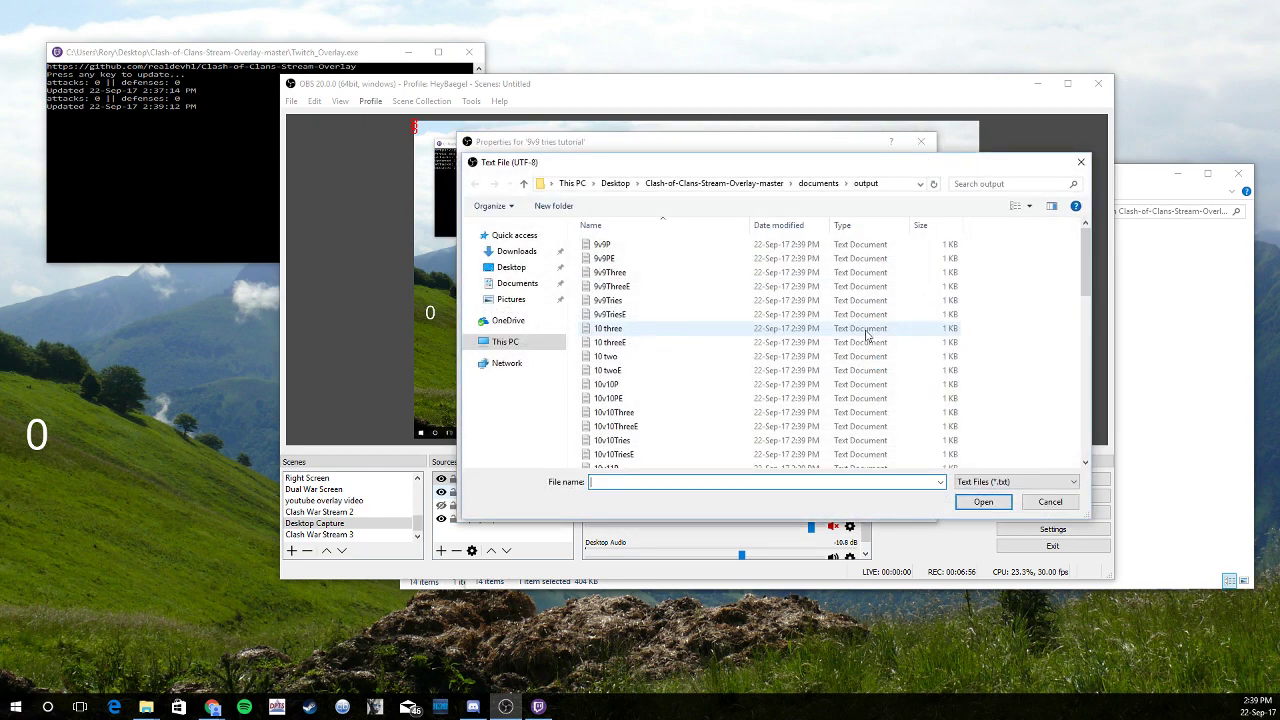
double_click(635, 305)
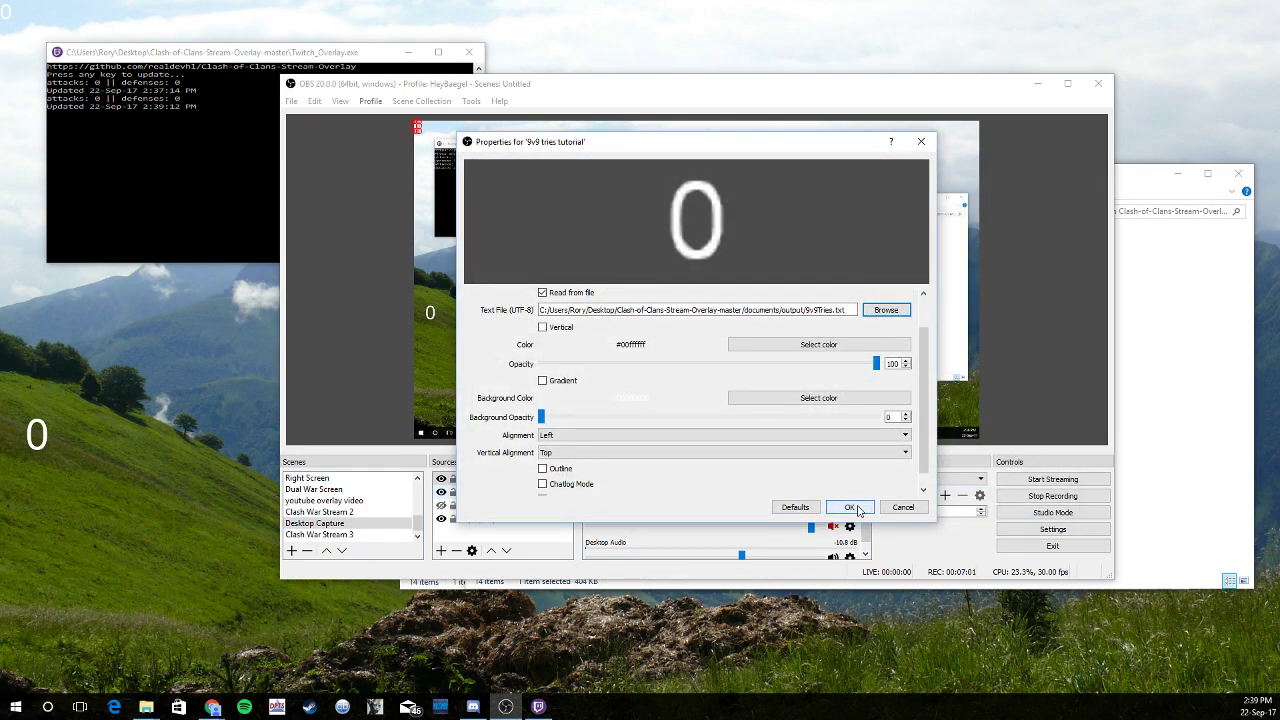
click(851, 506)
Set the tries text to Arial size 72 and place its 0 beside the existing 0
right_click(420, 131)
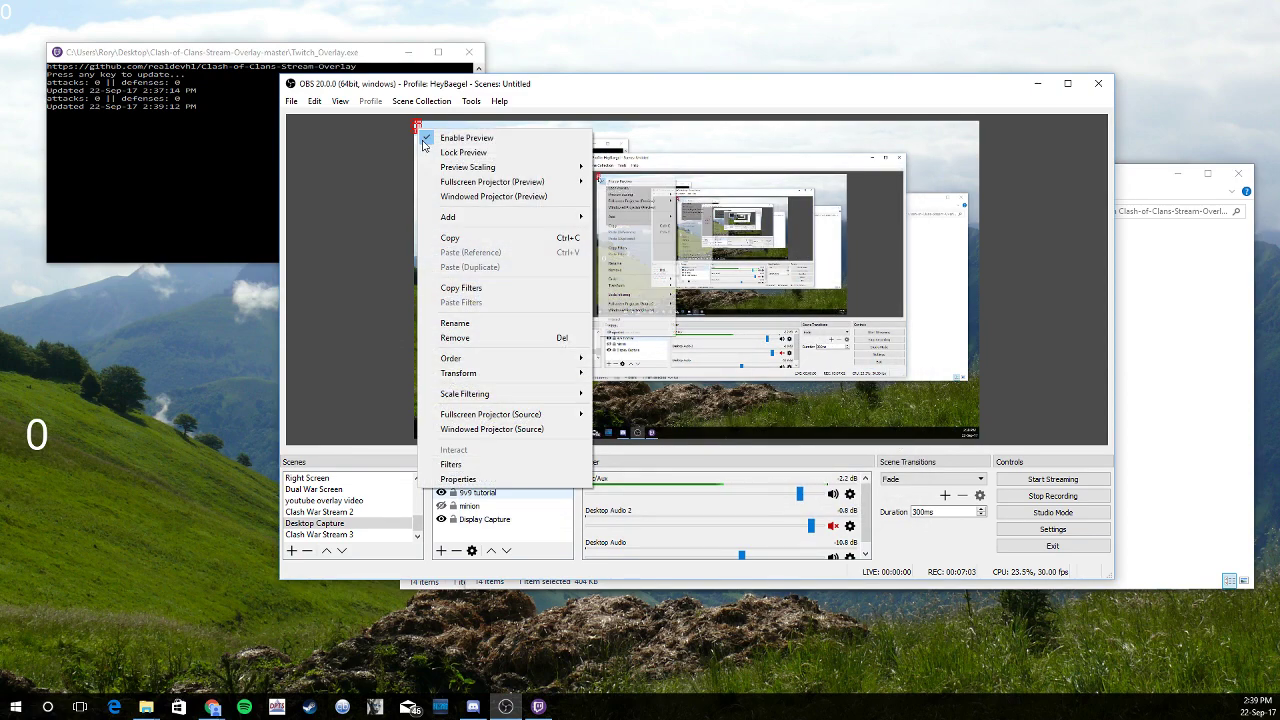
click(458, 479)
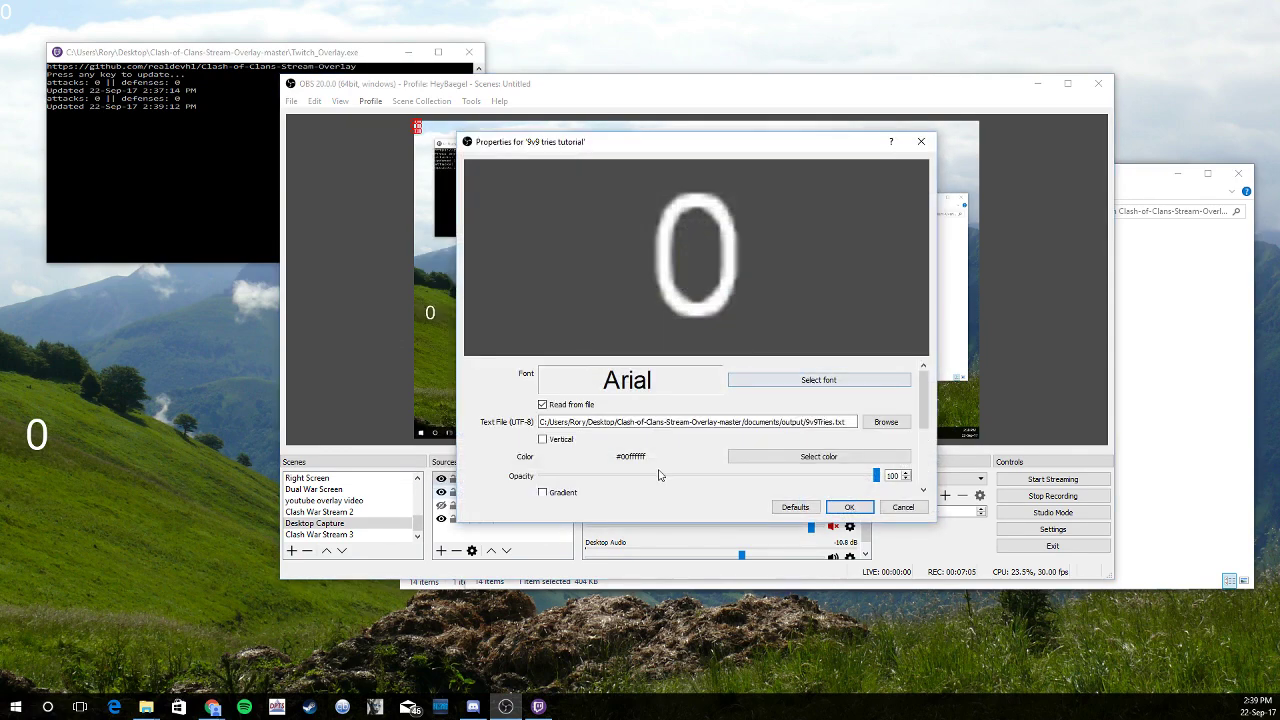
click(782, 380)
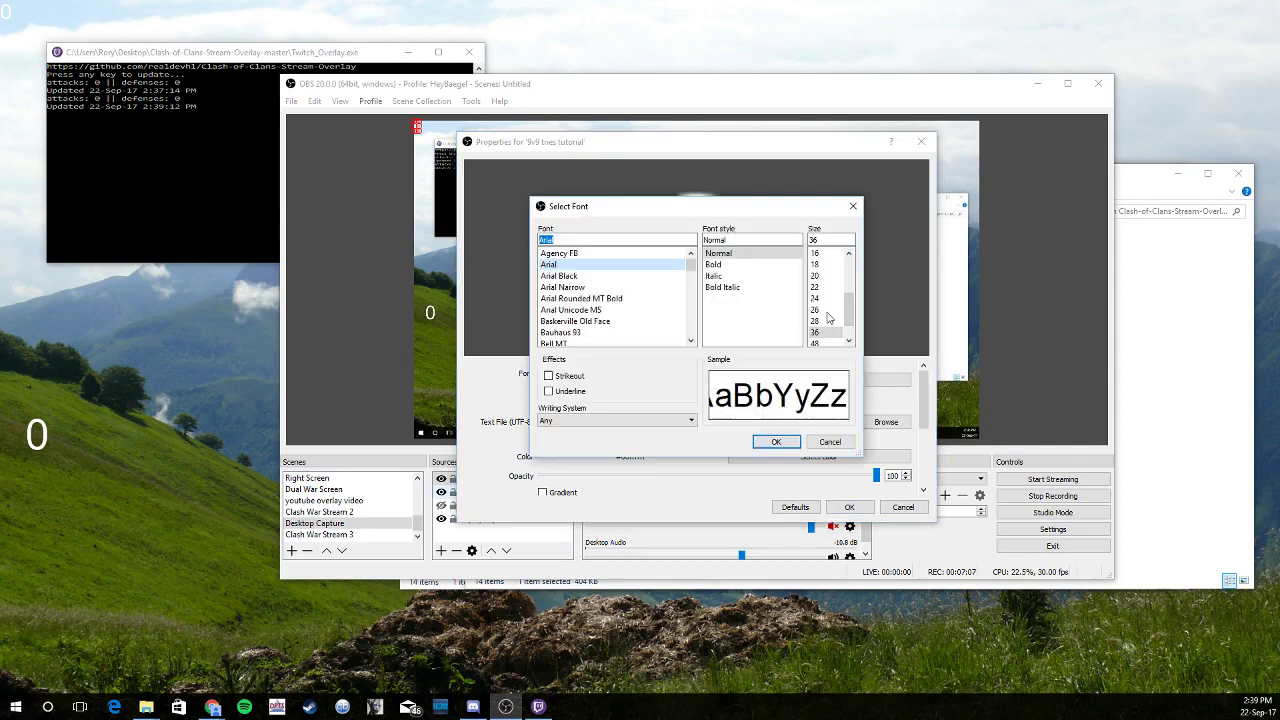
click(830, 343)
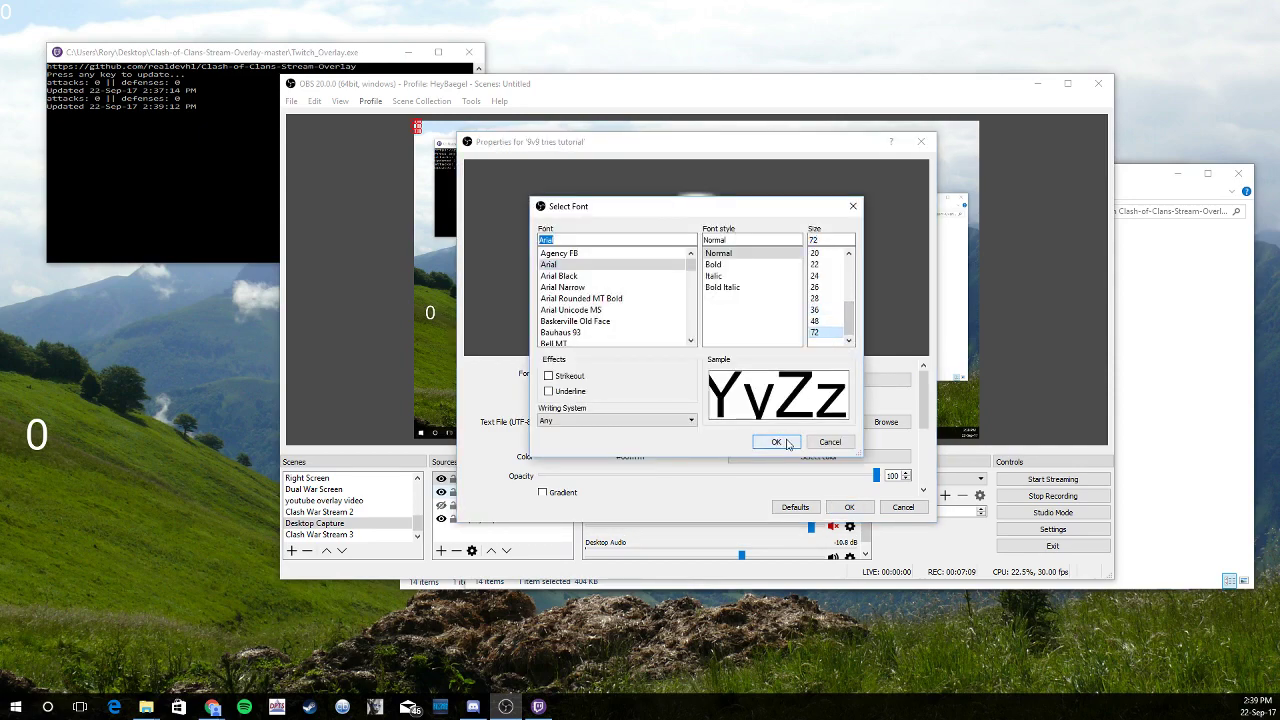
click(776, 441)
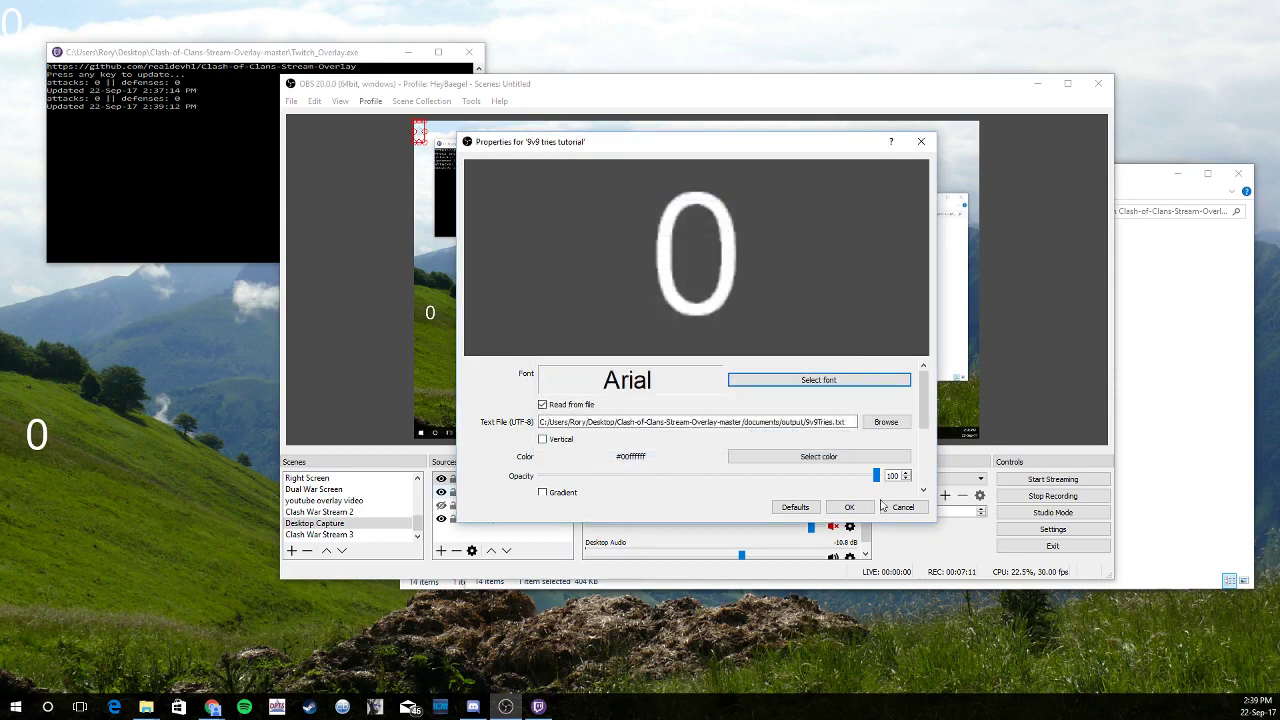
click(849, 507)
drag(420, 132, 454, 313)
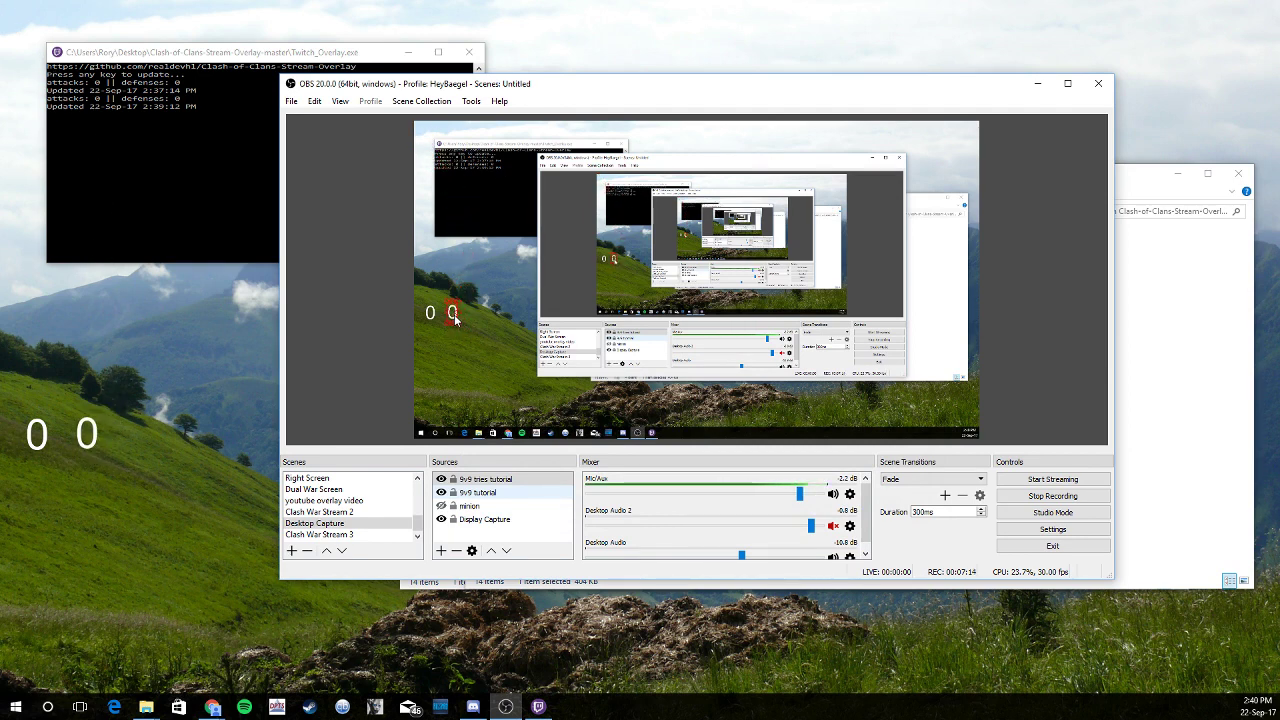
Add another Text (GDI+) source named 'enemy 9v9 tutorial'
click(438, 267)
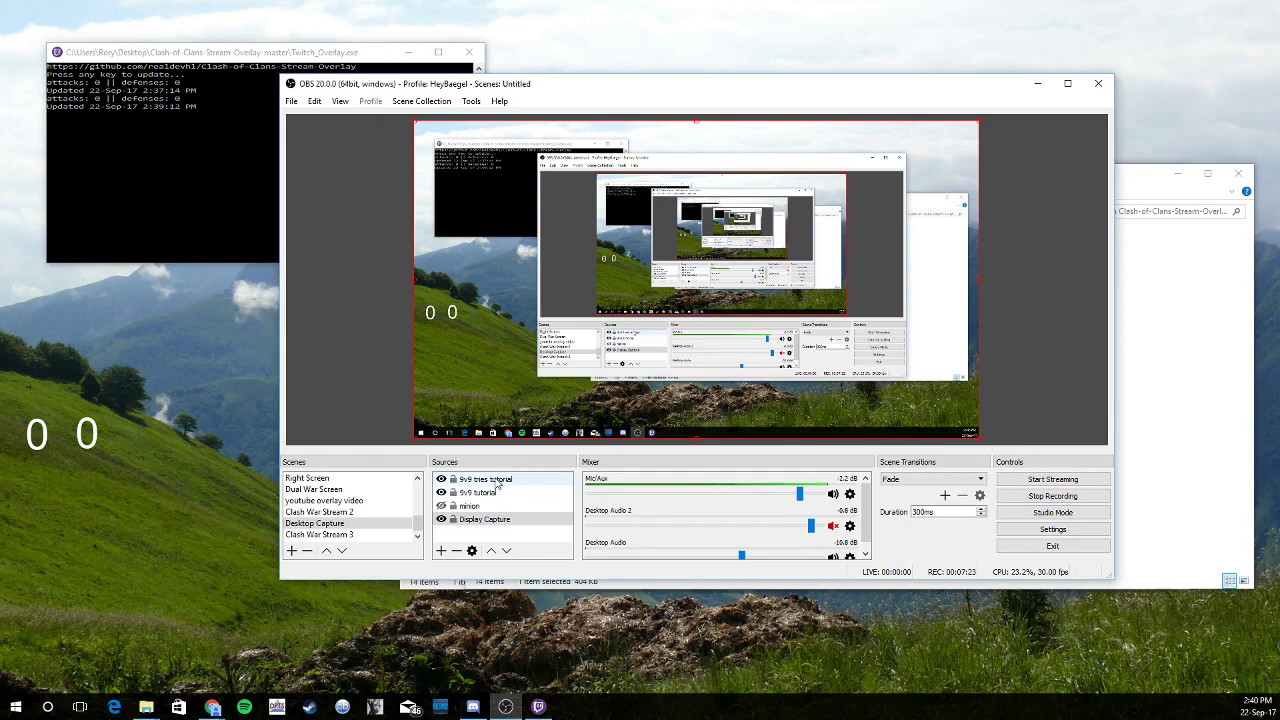
right_click(515, 492)
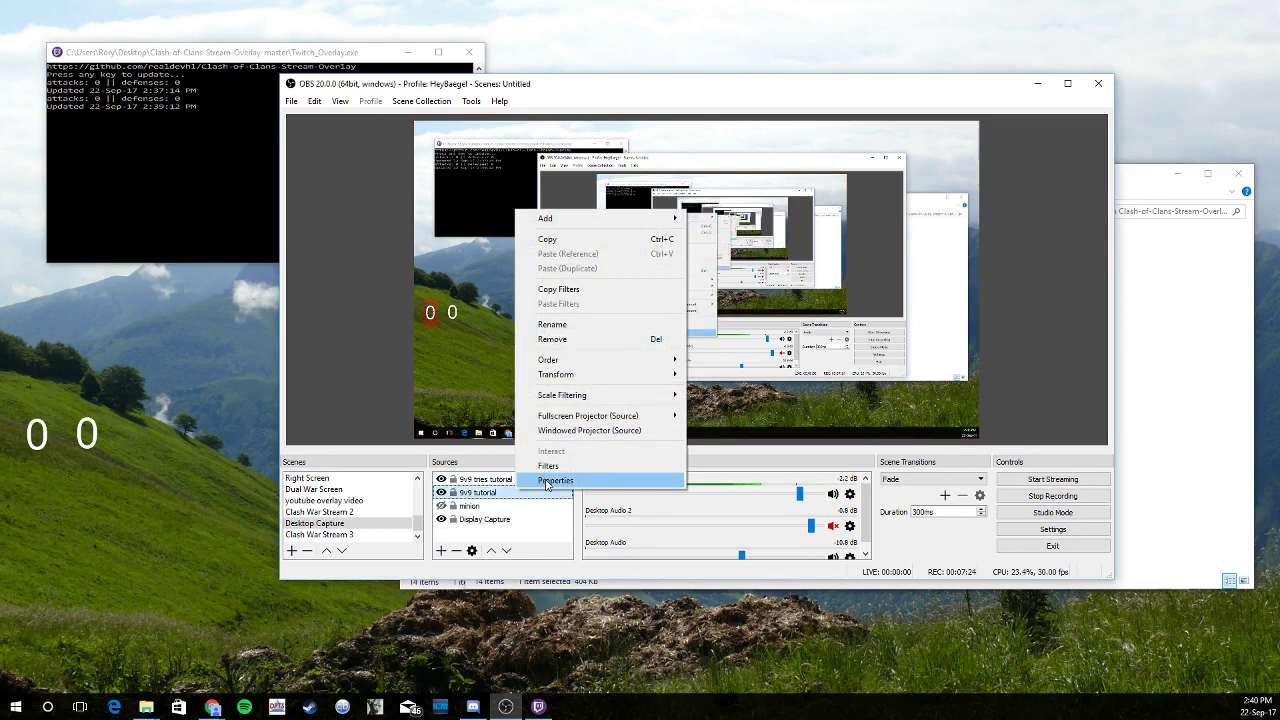
mouse_move(668, 218)
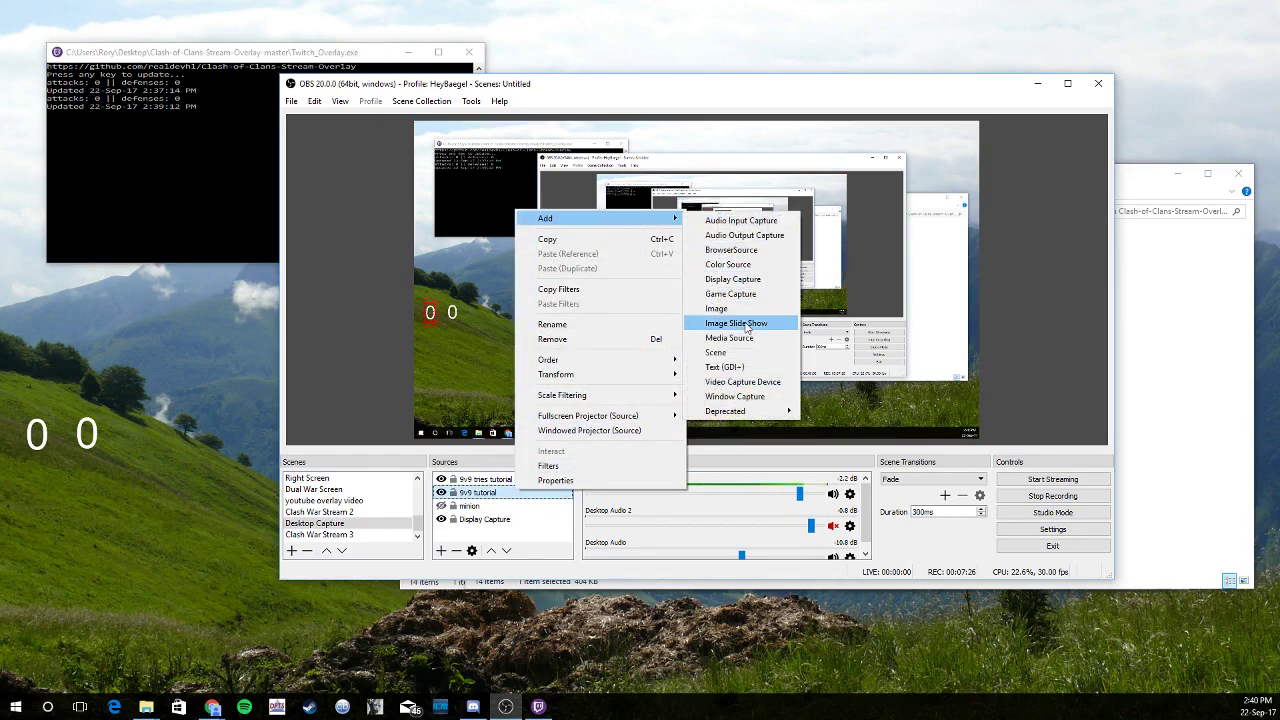
click(735, 367)
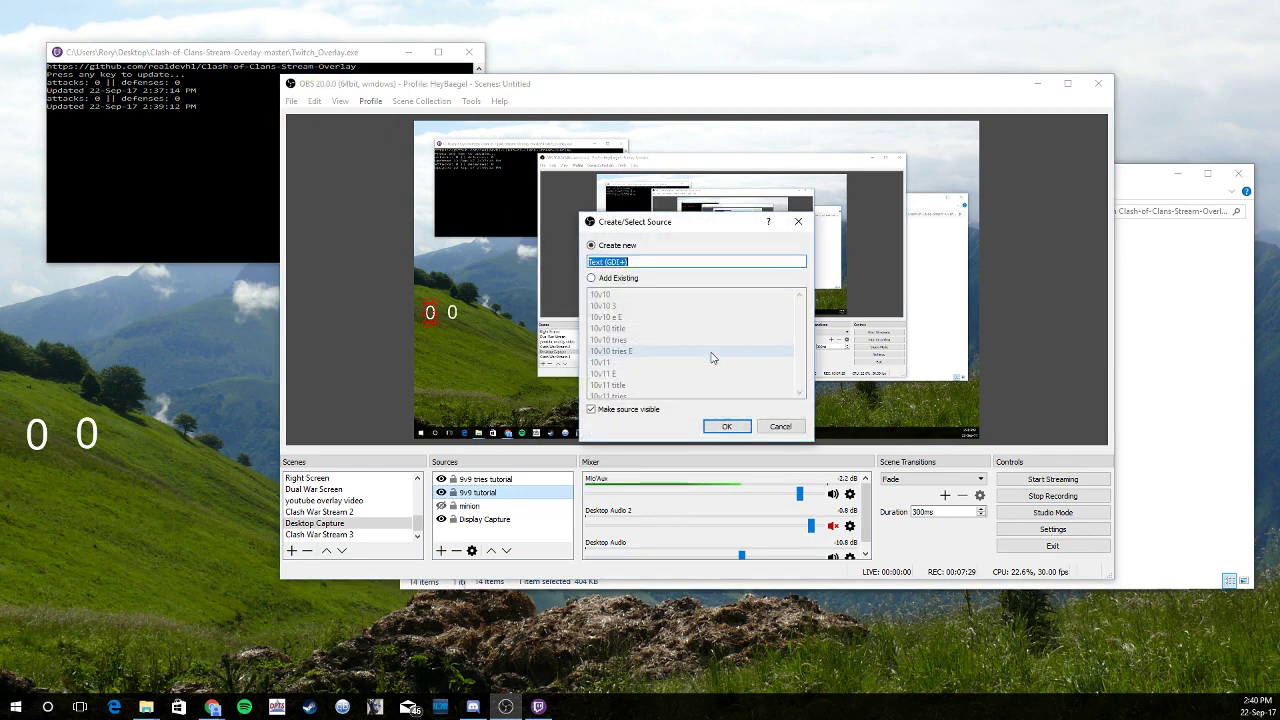
text(enem)
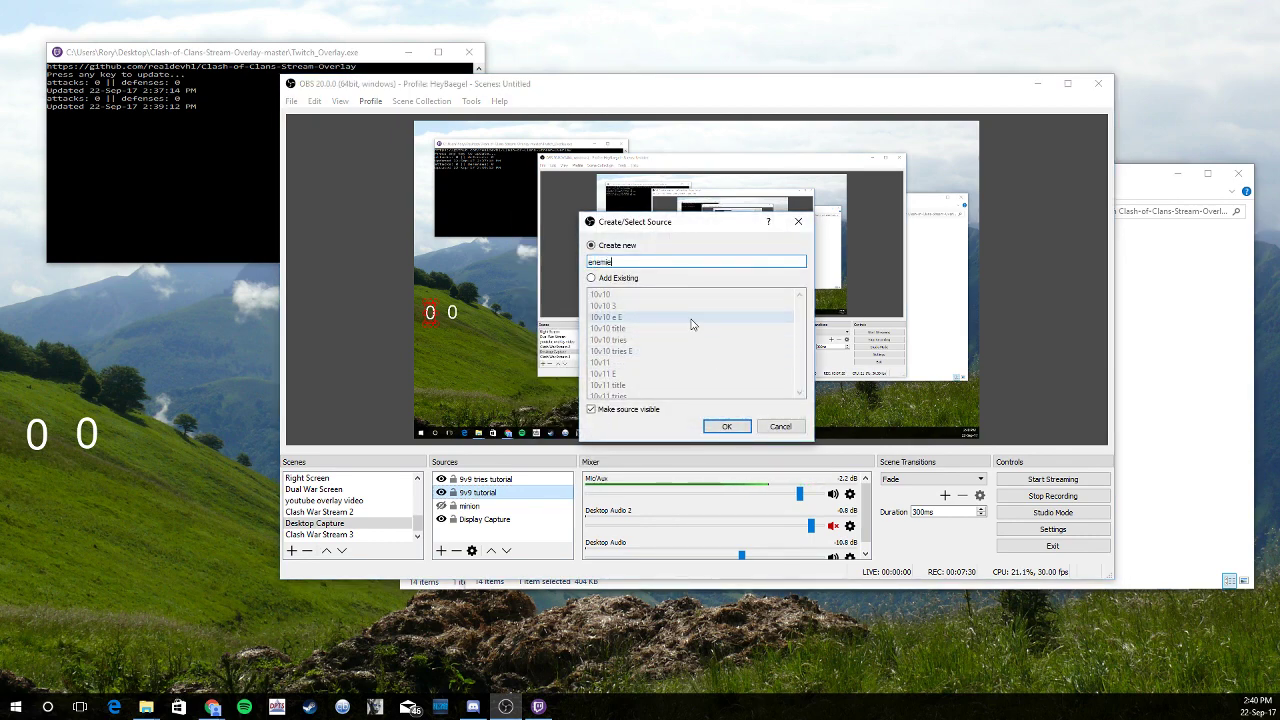
text(y 9v9 tutorial)
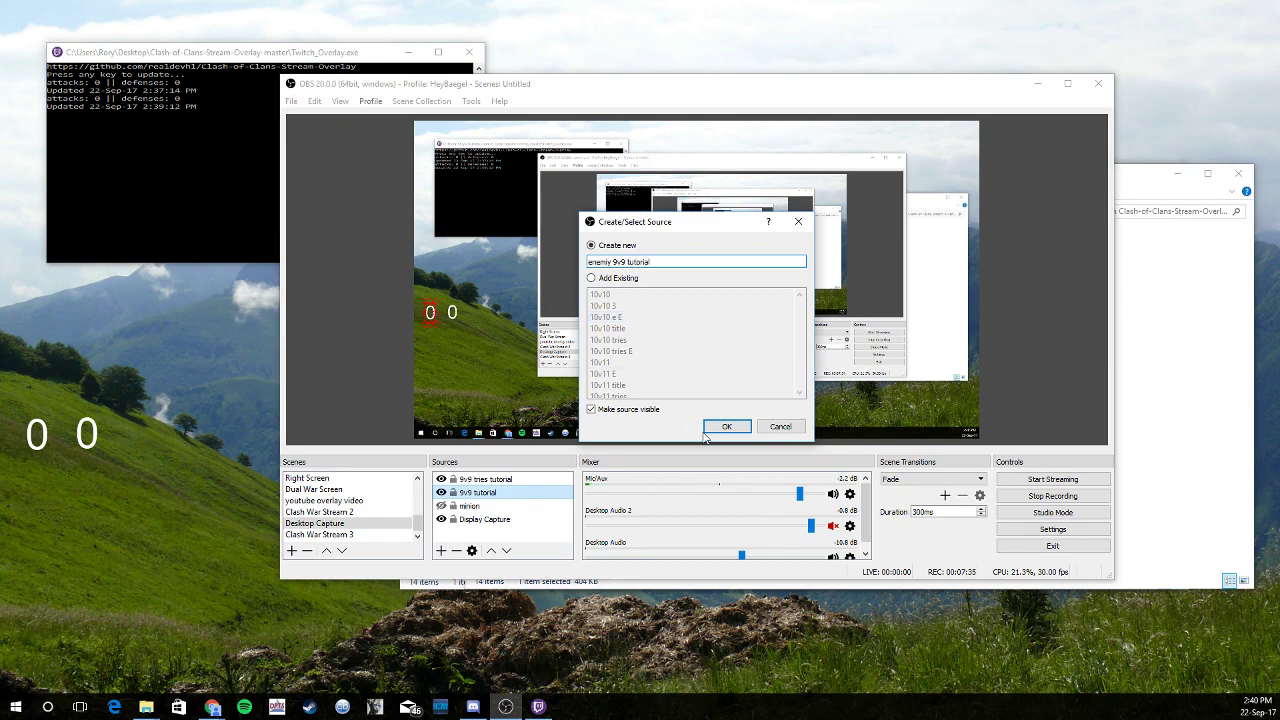
click(726, 427)
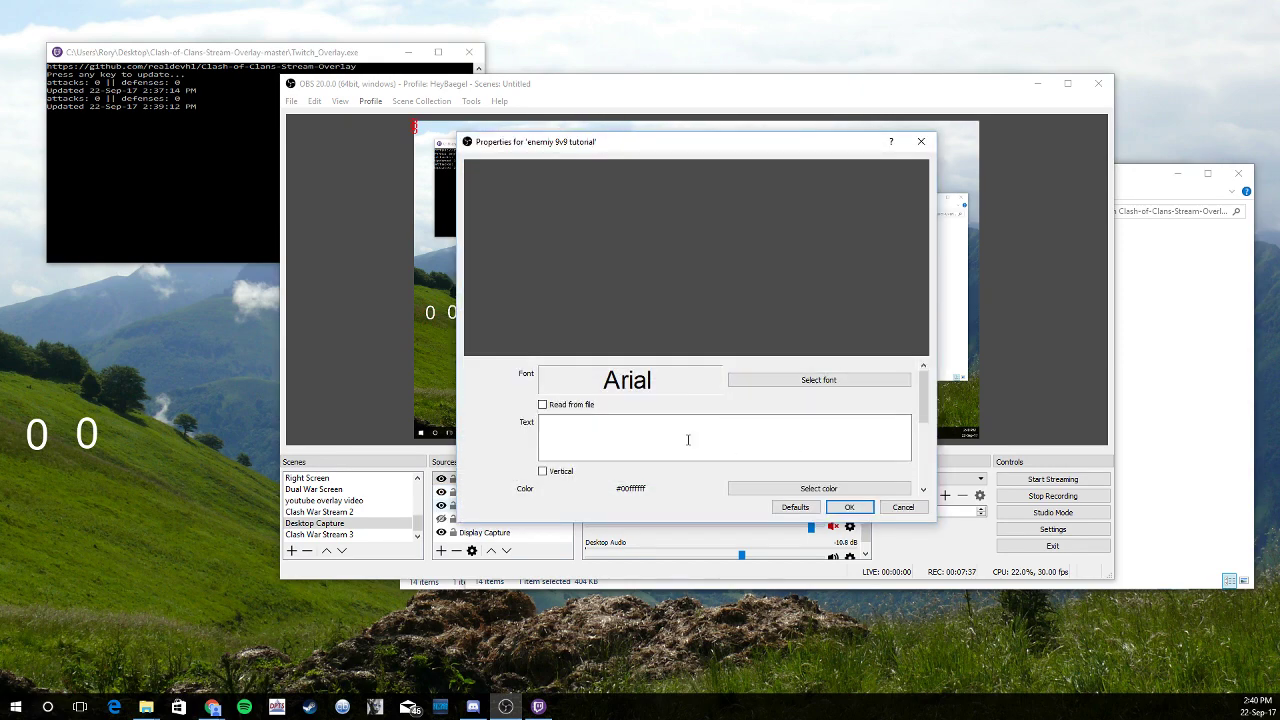
Make the enemy text read from the file 9v9ThreeE.txt
click(542, 405)
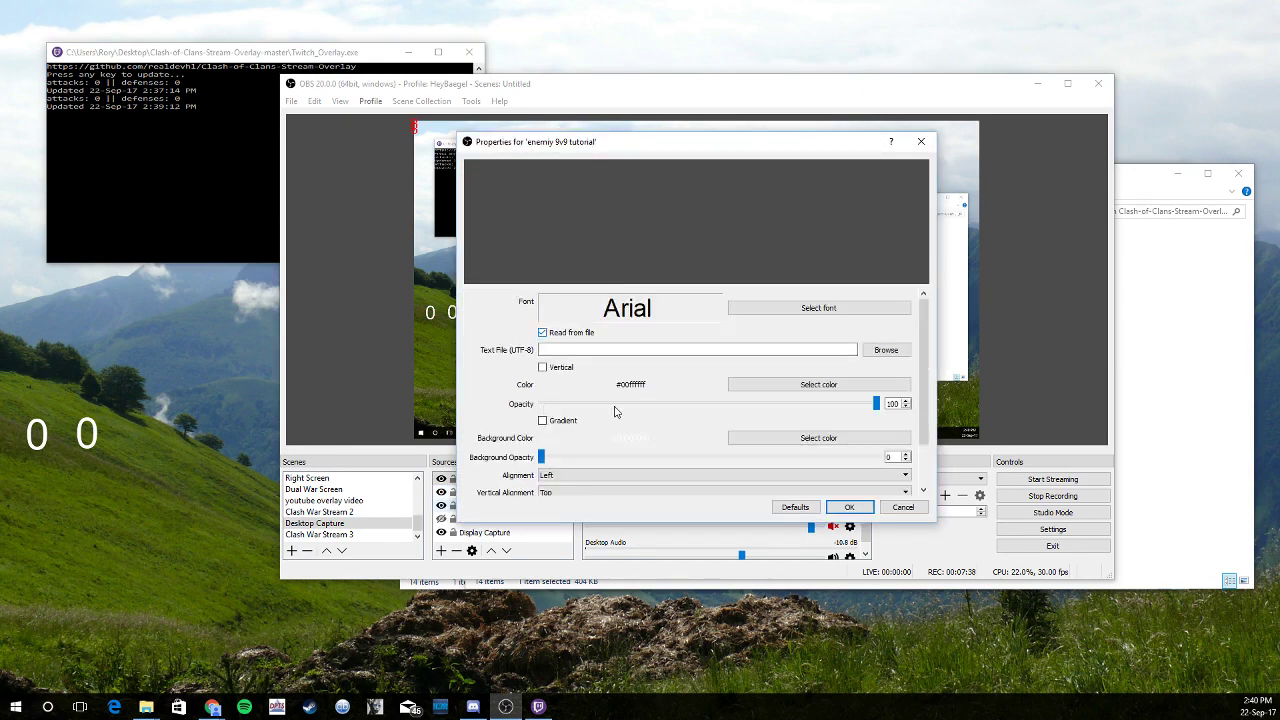
click(885, 350)
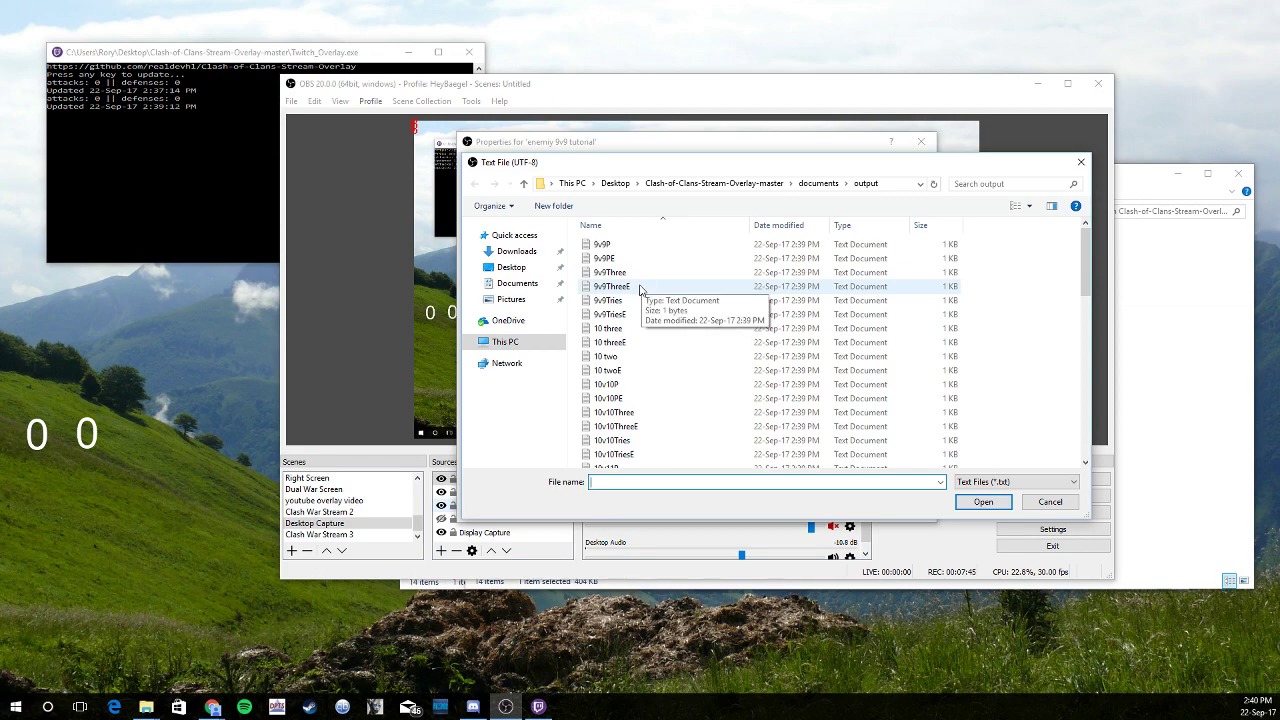
double_click(640, 287)
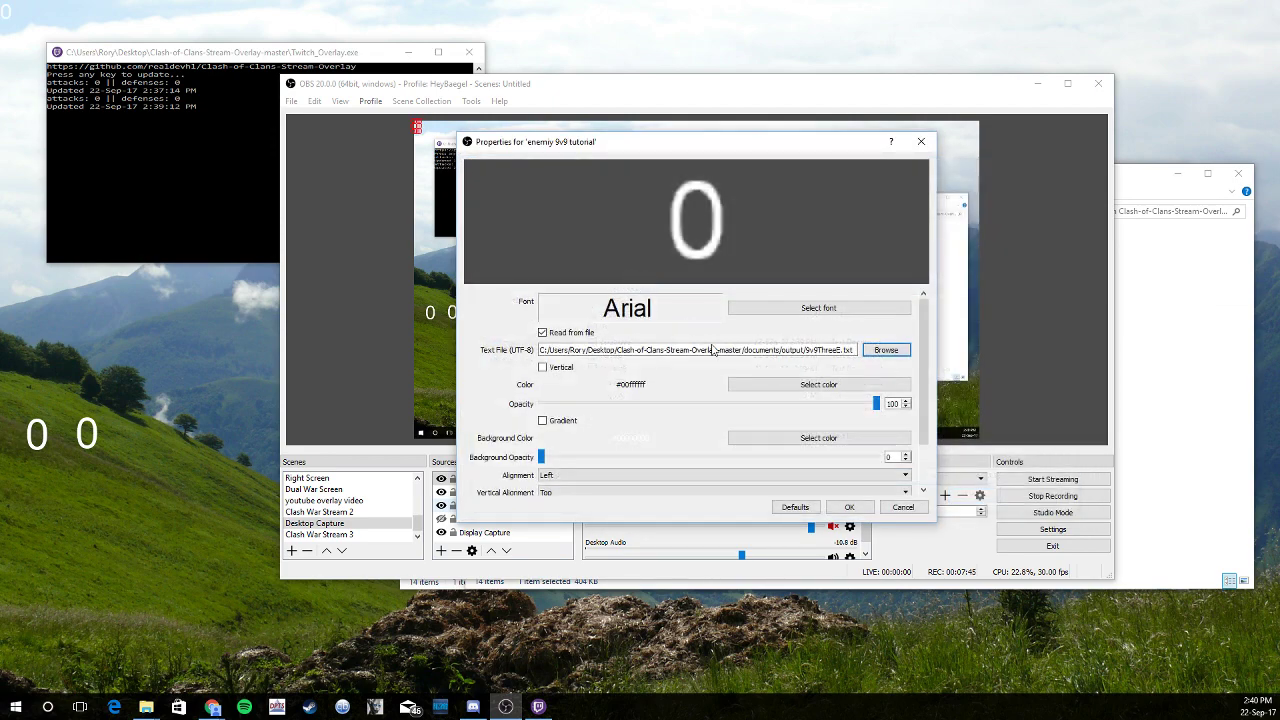
Give the enemy text a 72-size Arial font, save, and drag its 0 below the others
click(794, 309)
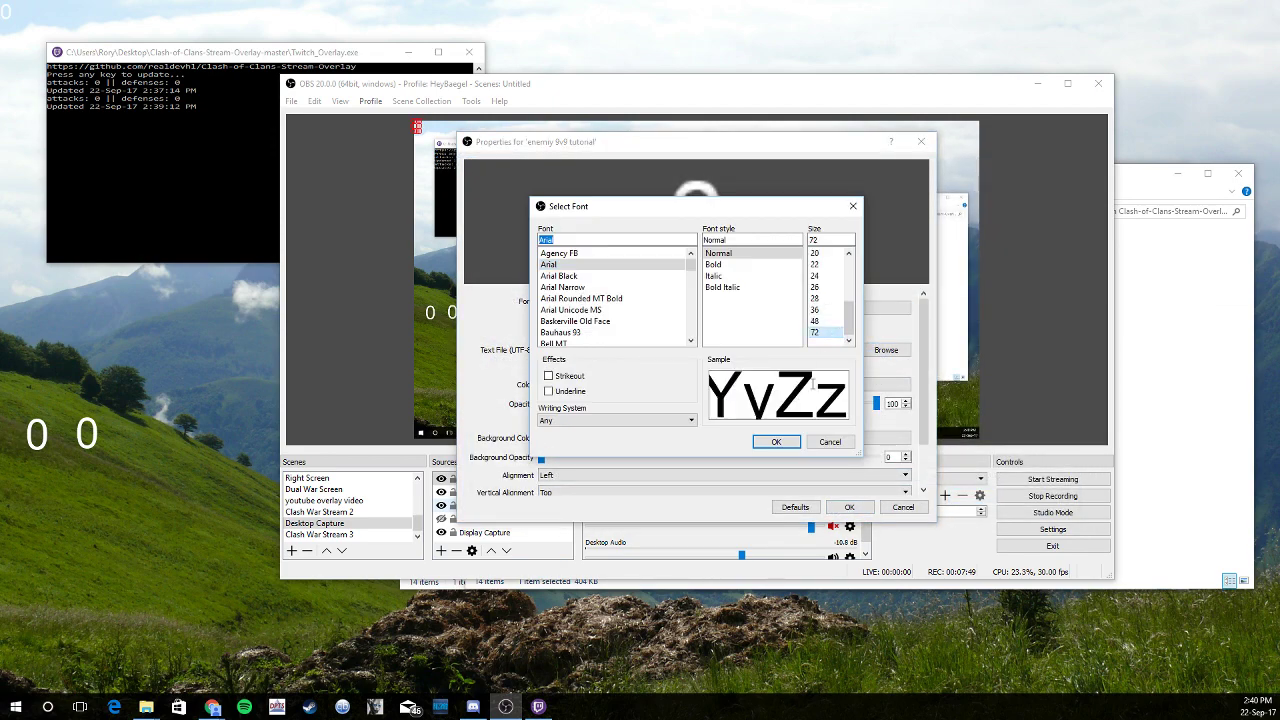
click(776, 442)
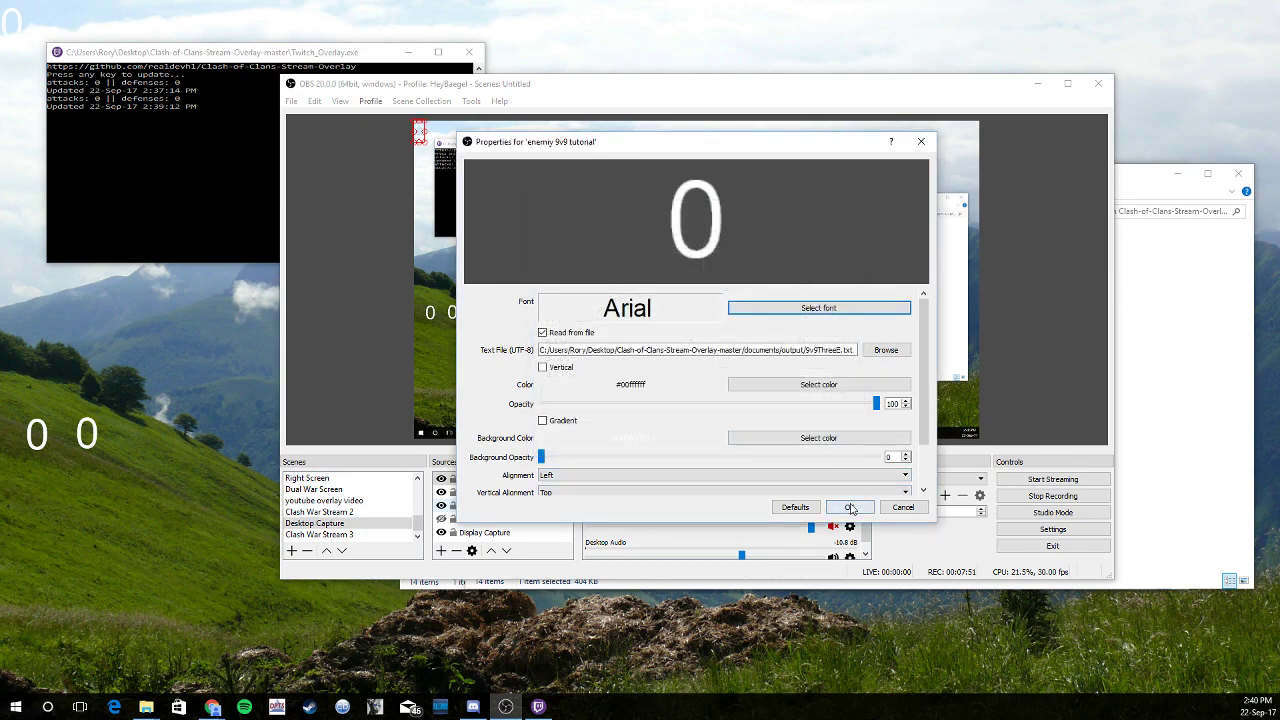
click(849, 507)
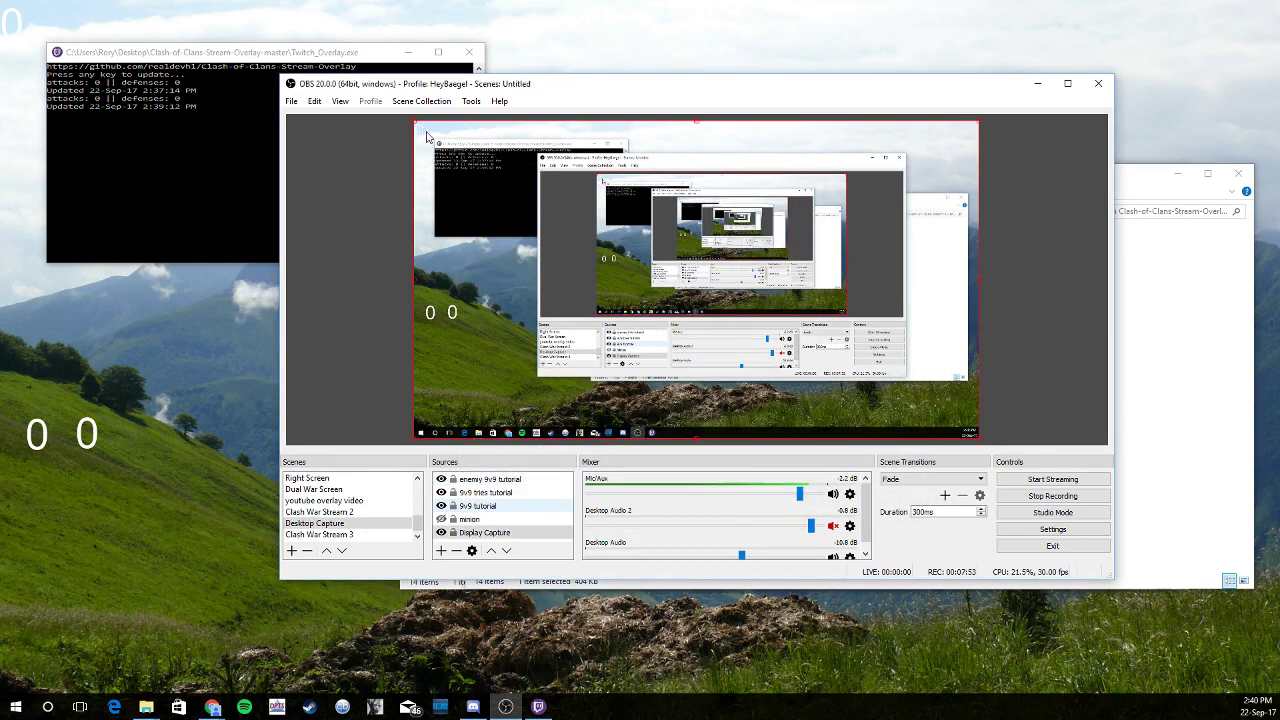
drag(428, 137, 433, 350)
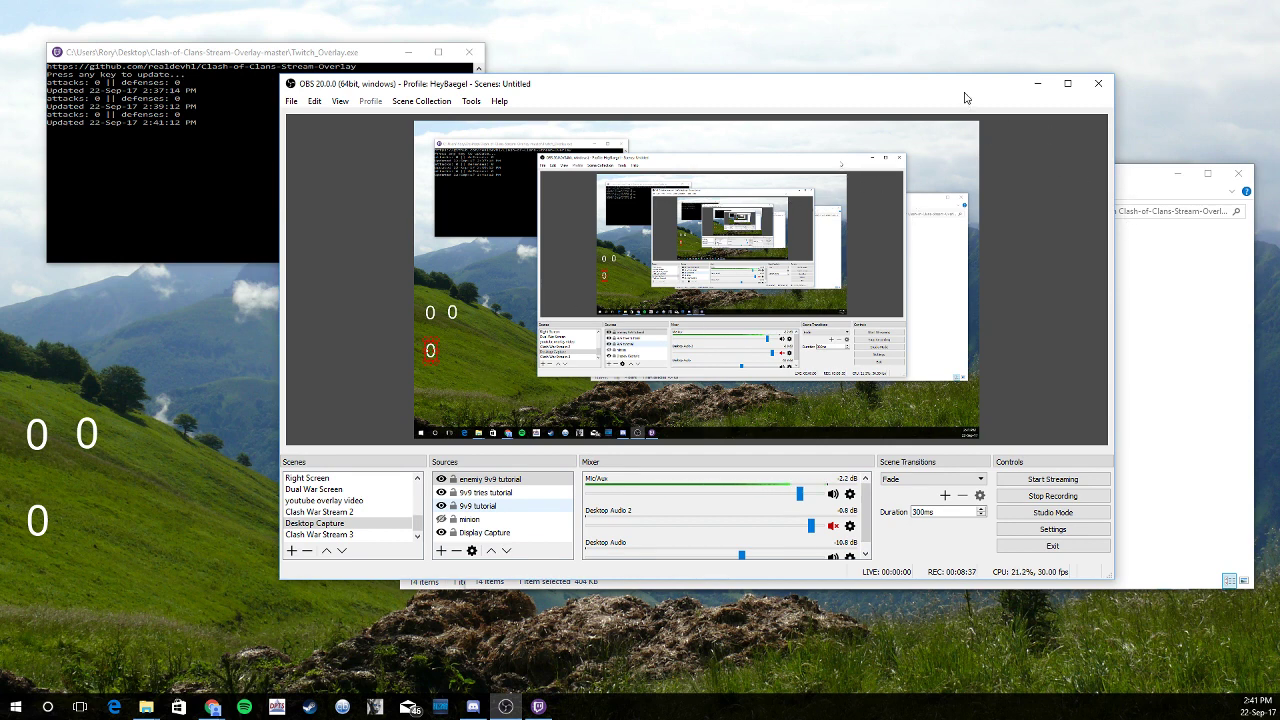
Drag the OBS window off to the left to reveal the overlay folder
drag(968, 93, 0, 147)
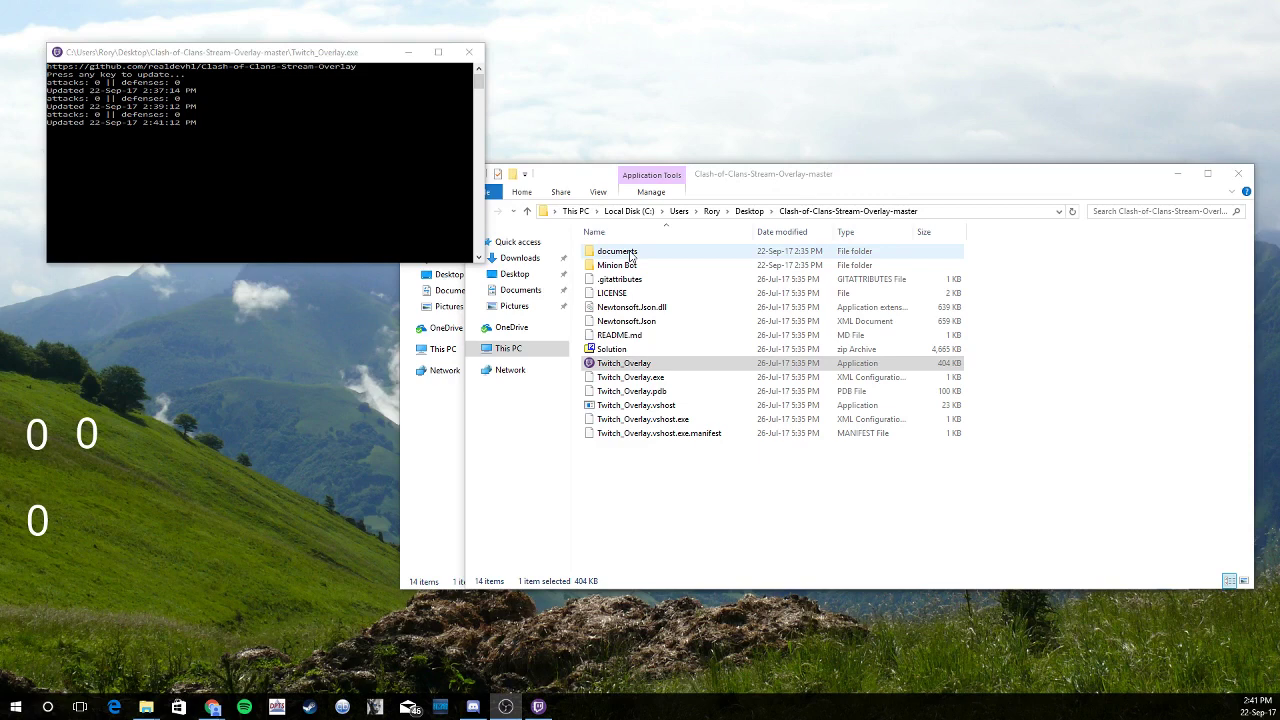
Open the clantag file from the documents folder in Notepad
click(630, 256)
double_click(630, 256)
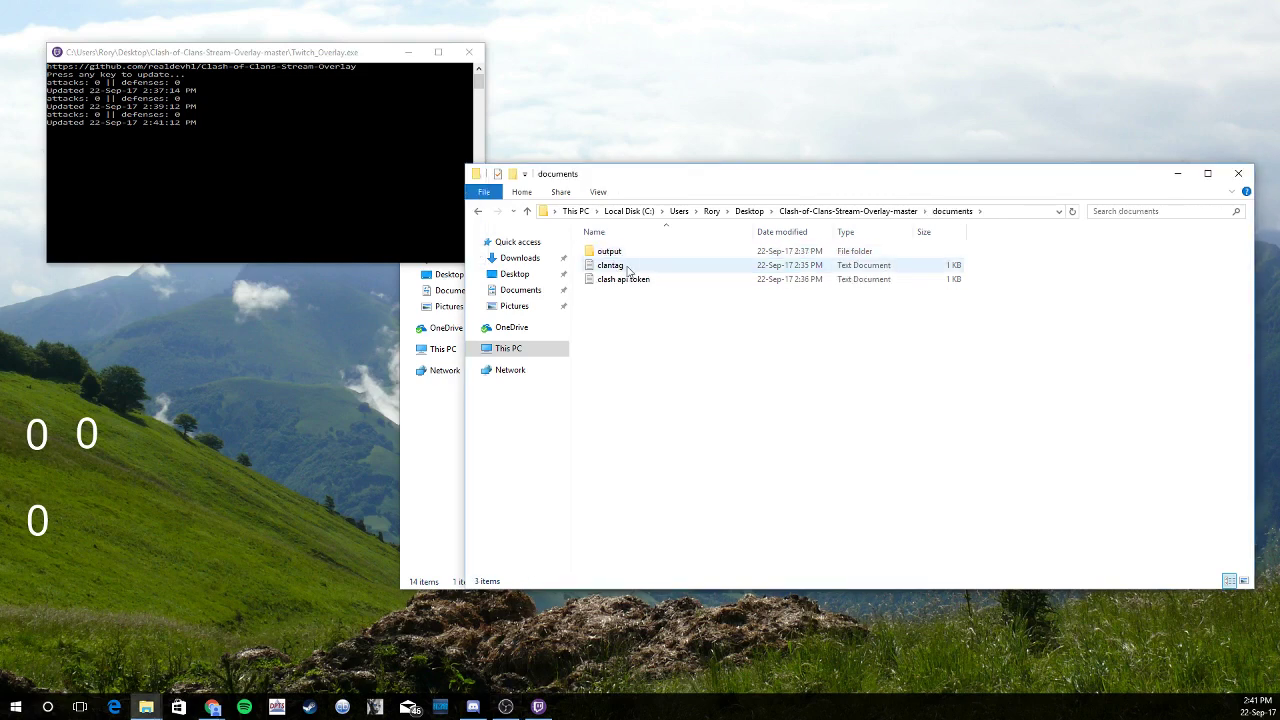
double_click(634, 266)
Replace the tag after the # with the new clan tag, save, and close Notepad
drag(282, 169, 196, 178)
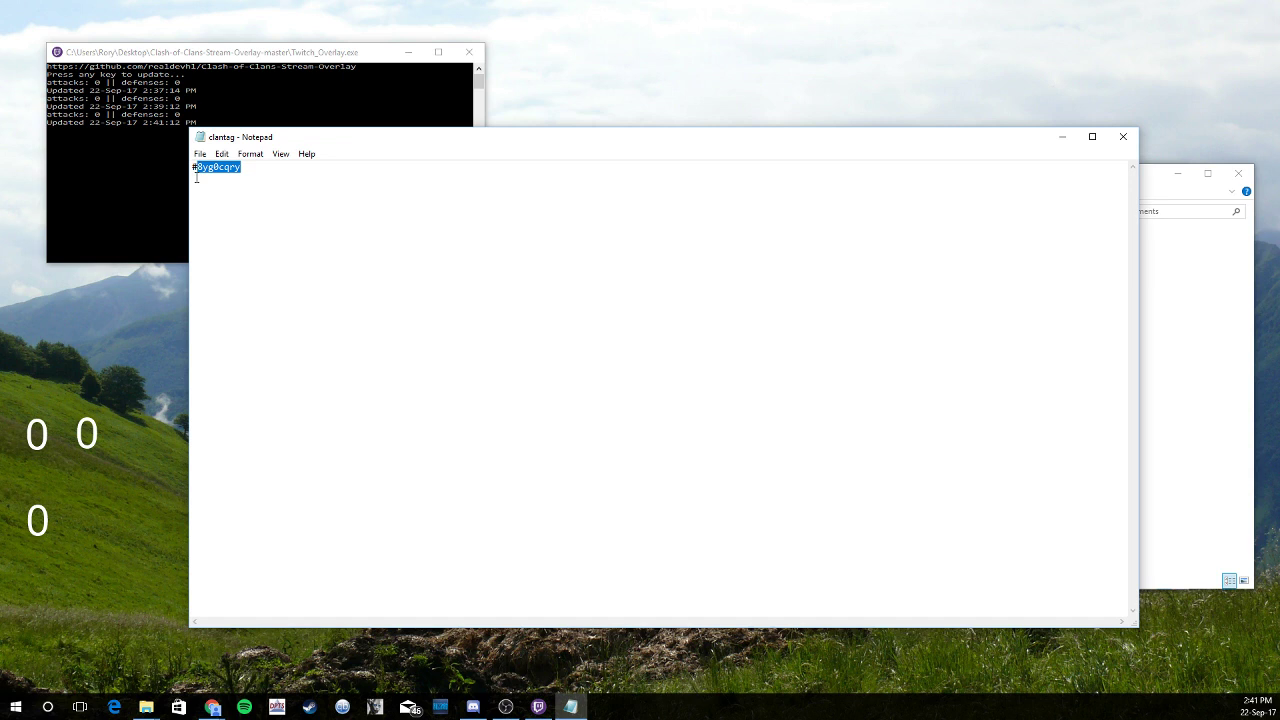
text(p2ggrguc)
click(200, 154)
click(218, 199)
click(1123, 136)
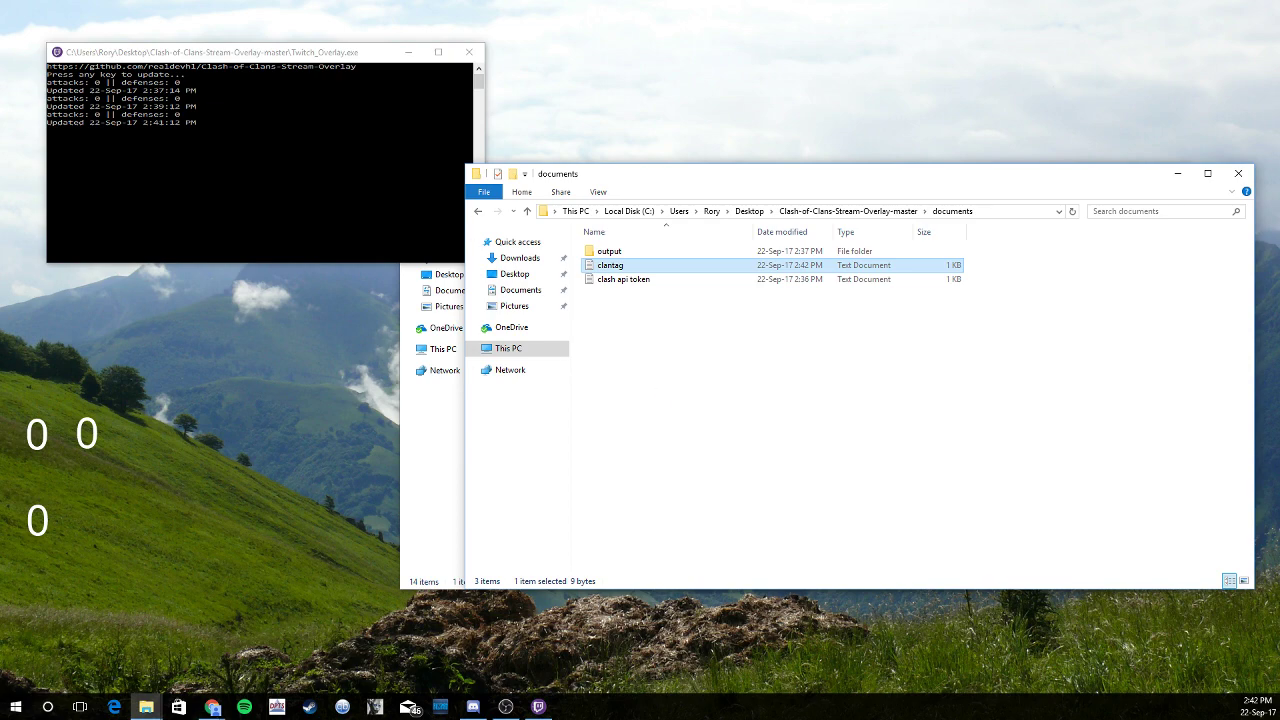
key(alt+Tab)
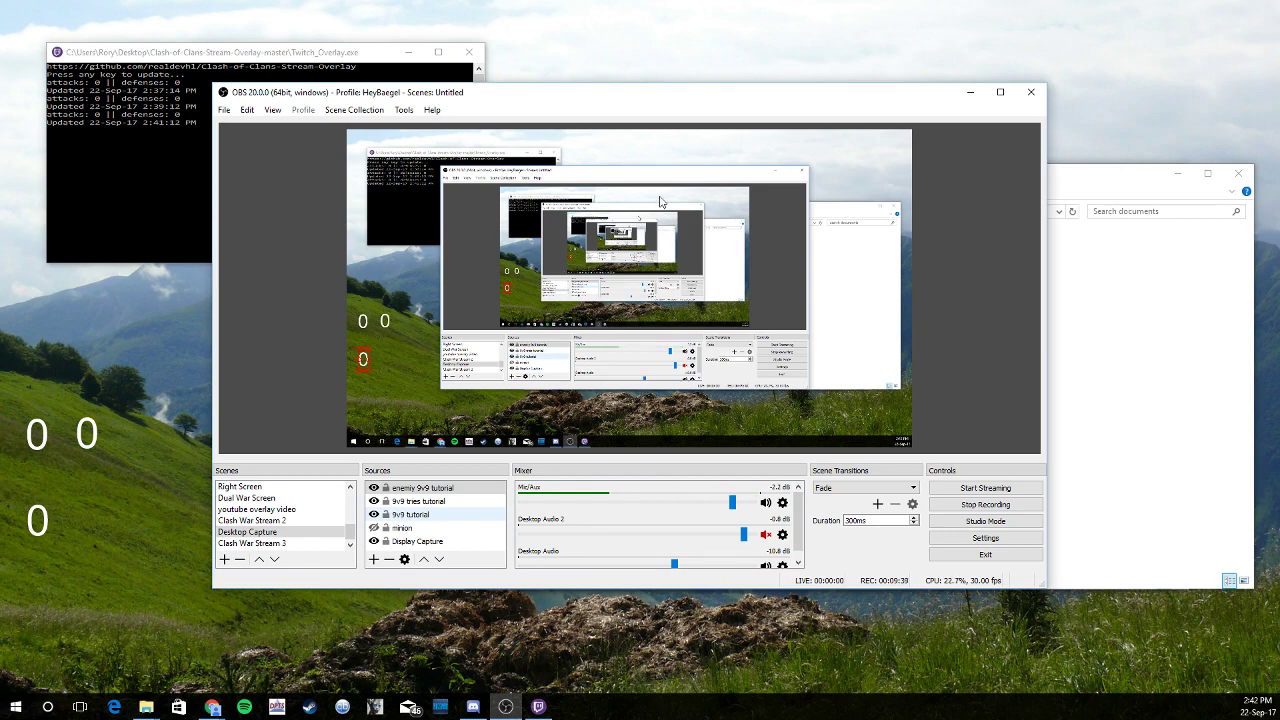
drag(690, 96, 0, 140)
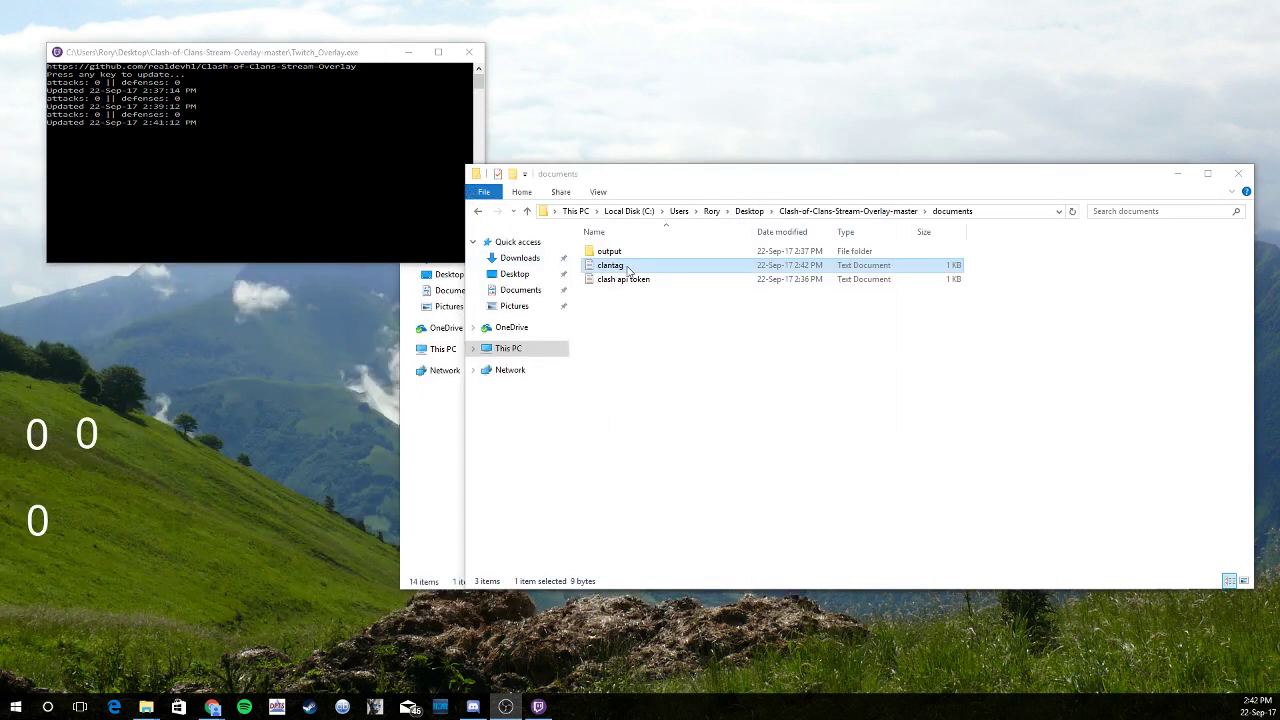
Reopen the clantag file to check the saved clan tag
double_click(626, 265)
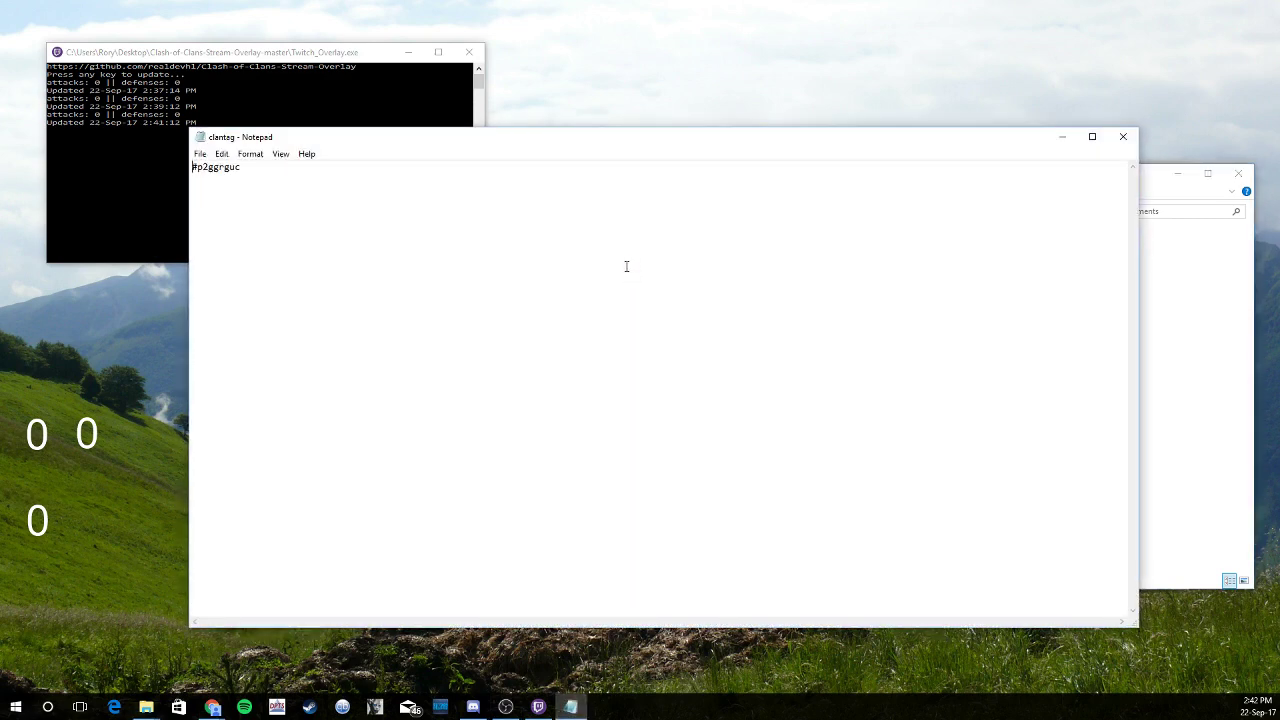